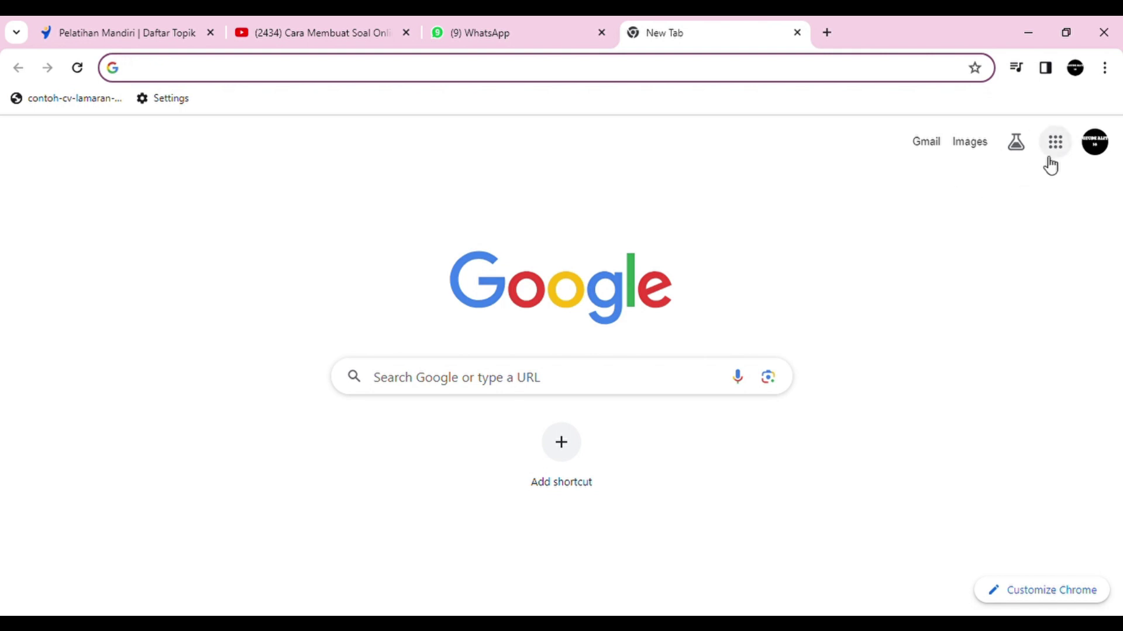
Step: Show the Google apps list from the new tab's Google homepage
click(1049, 156)
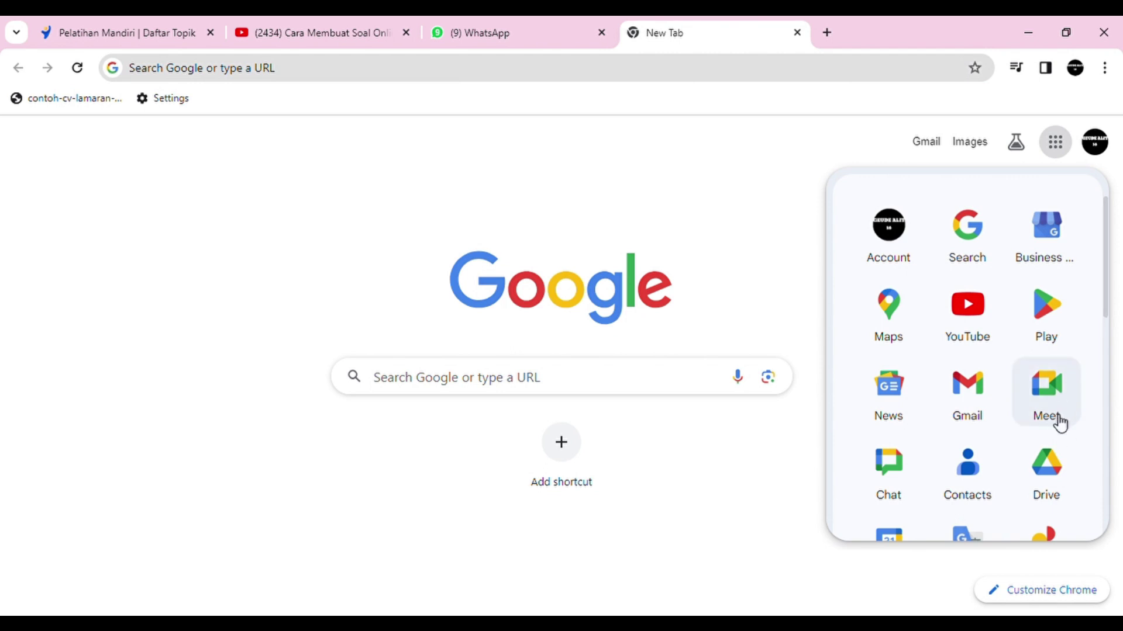
Step: Launch Google Drive and go to Drive Saya, showing folders FILE HENDI and FILE IDENTITAS
click(1048, 472)
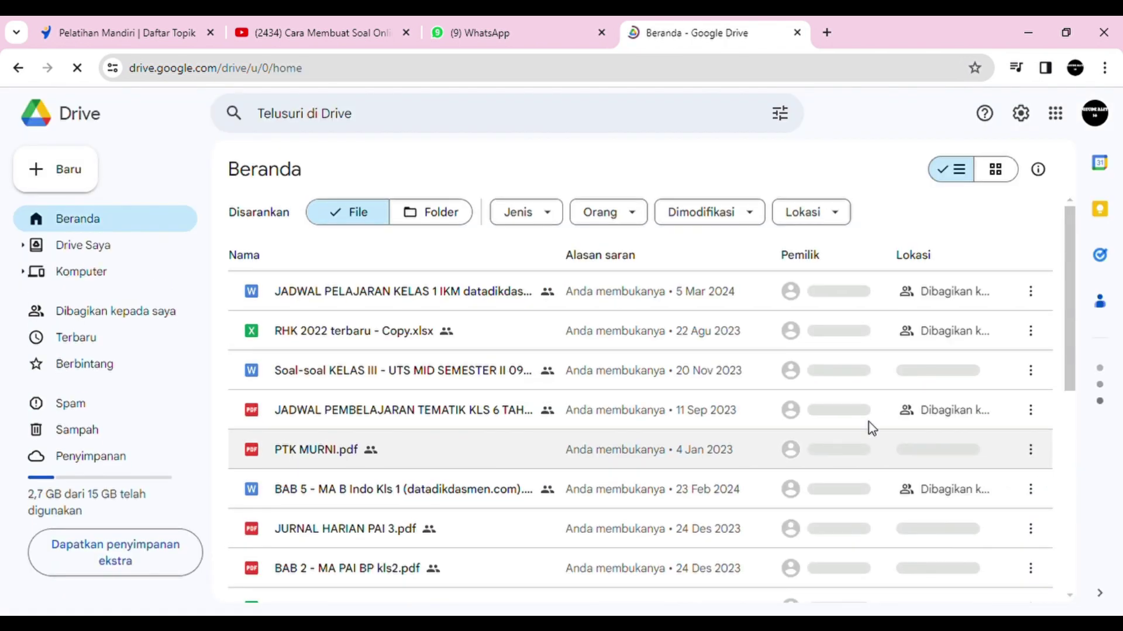
click(97, 255)
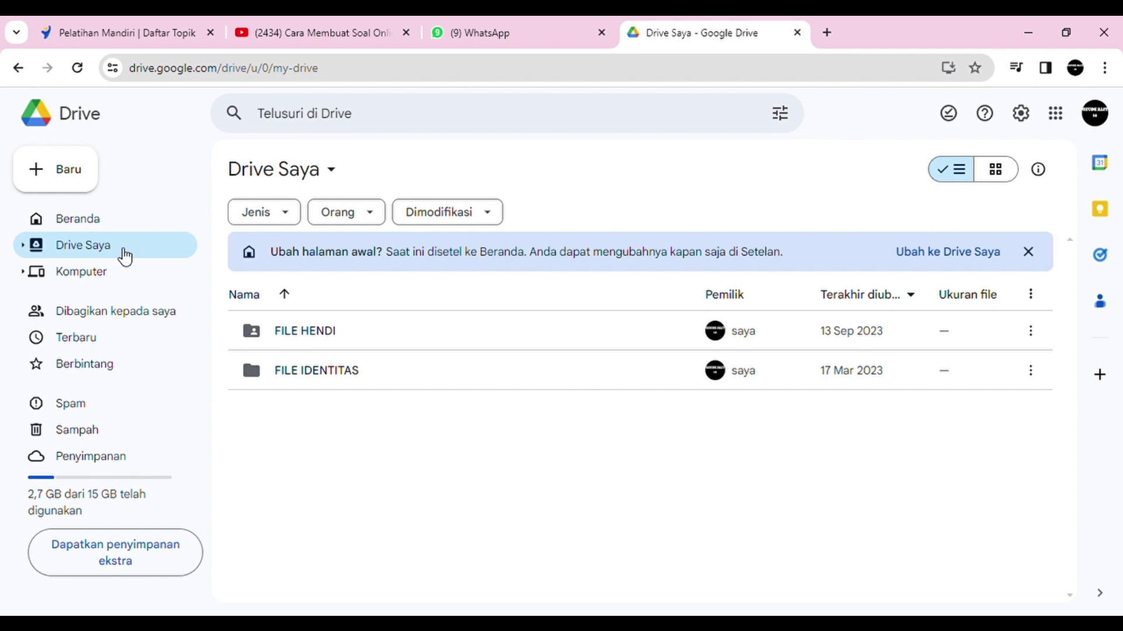
Step: Create a Google Formulir from the Drive Saya context menu, opening 'Formulir tanpa judul'
right_click(120, 252)
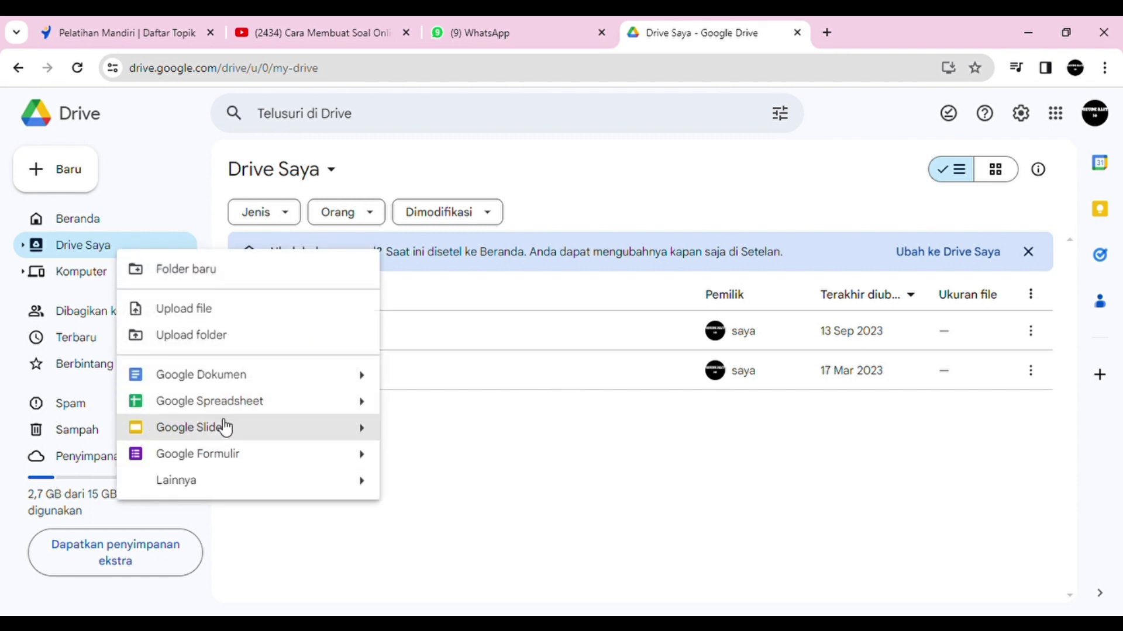
click(250, 461)
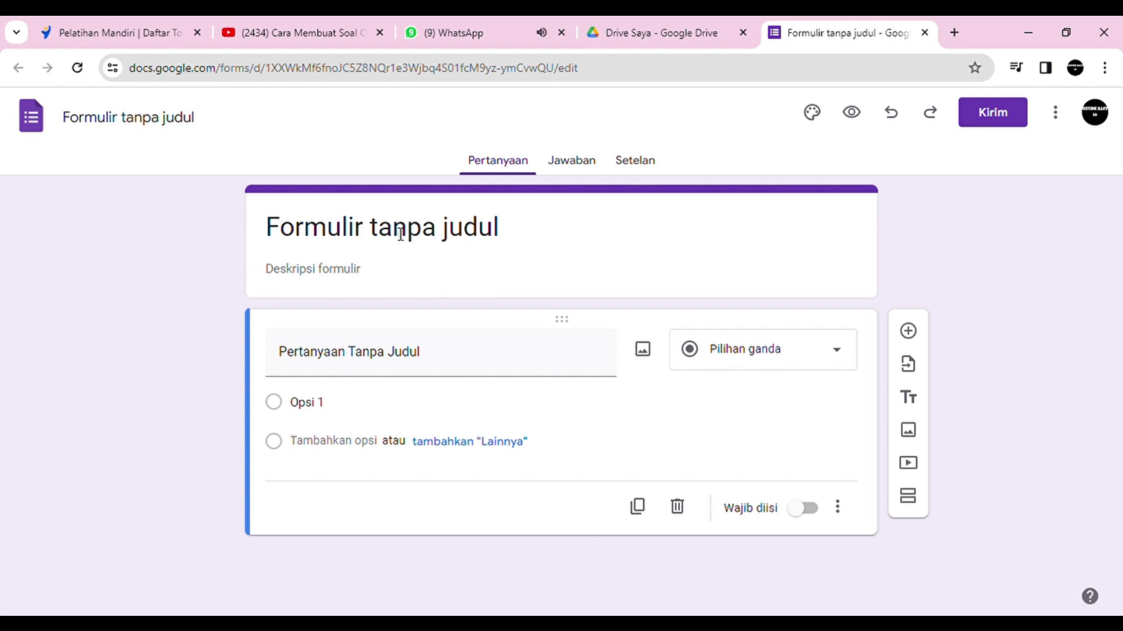
Step: Replace the placeholder form title with 'SOAL ULANGAN SEMETER 2'
click(274, 234)
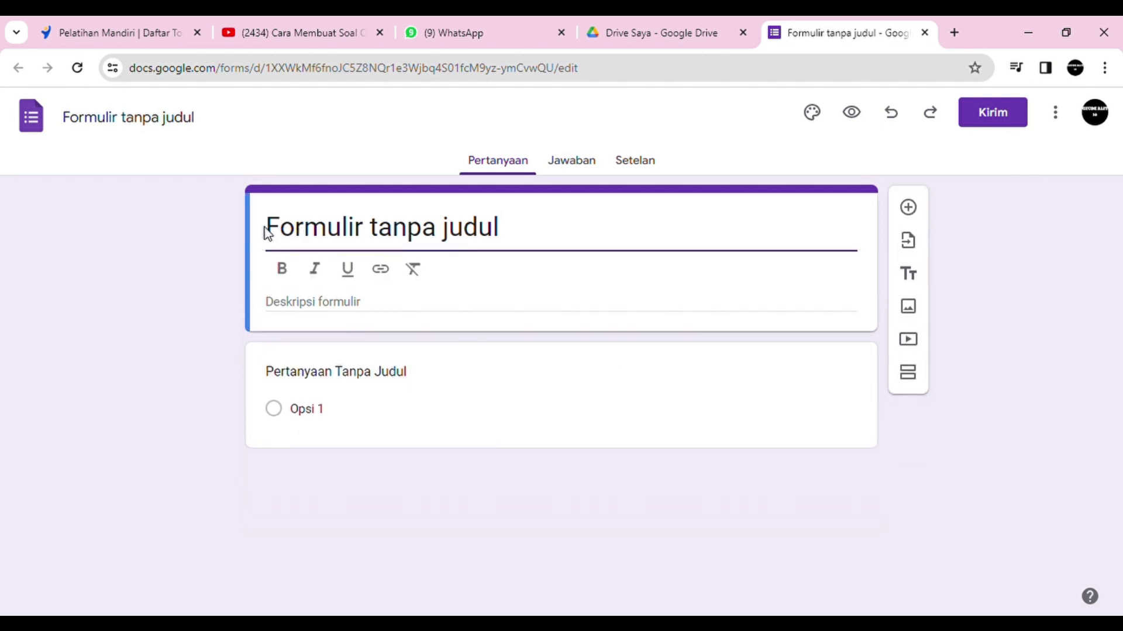
drag(267, 232, 509, 236)
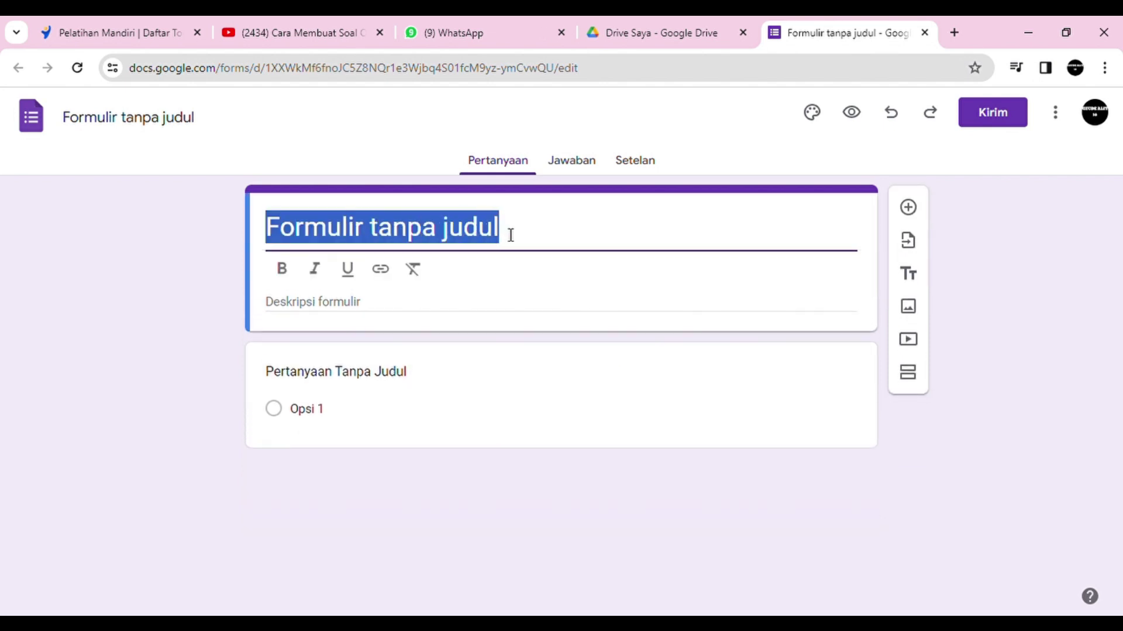
text(SO)
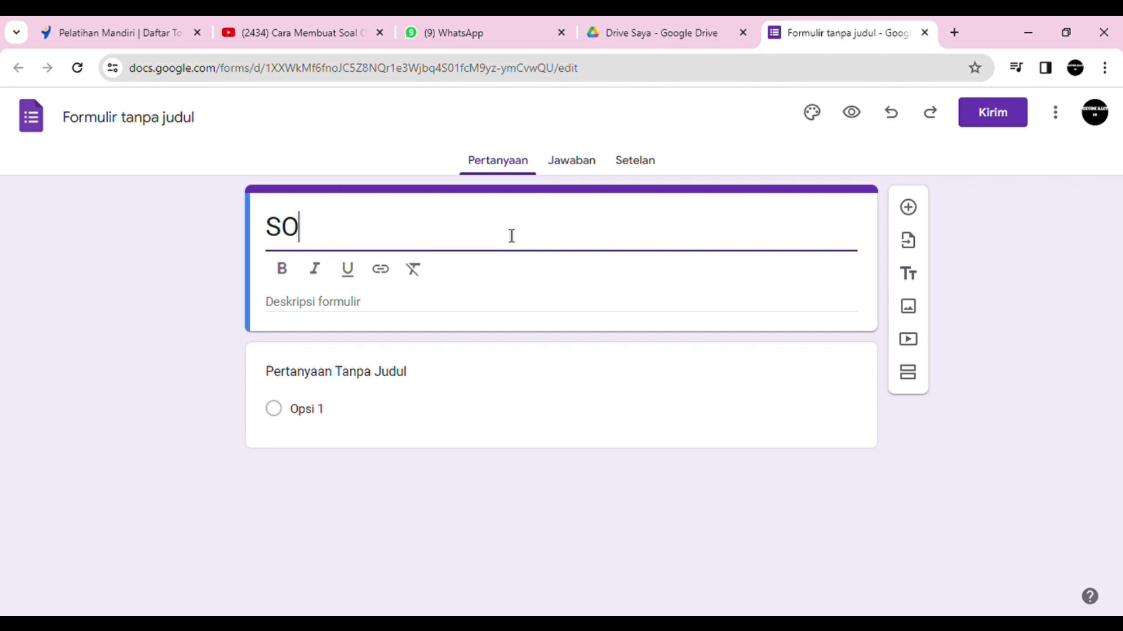
text(AL ULAN)
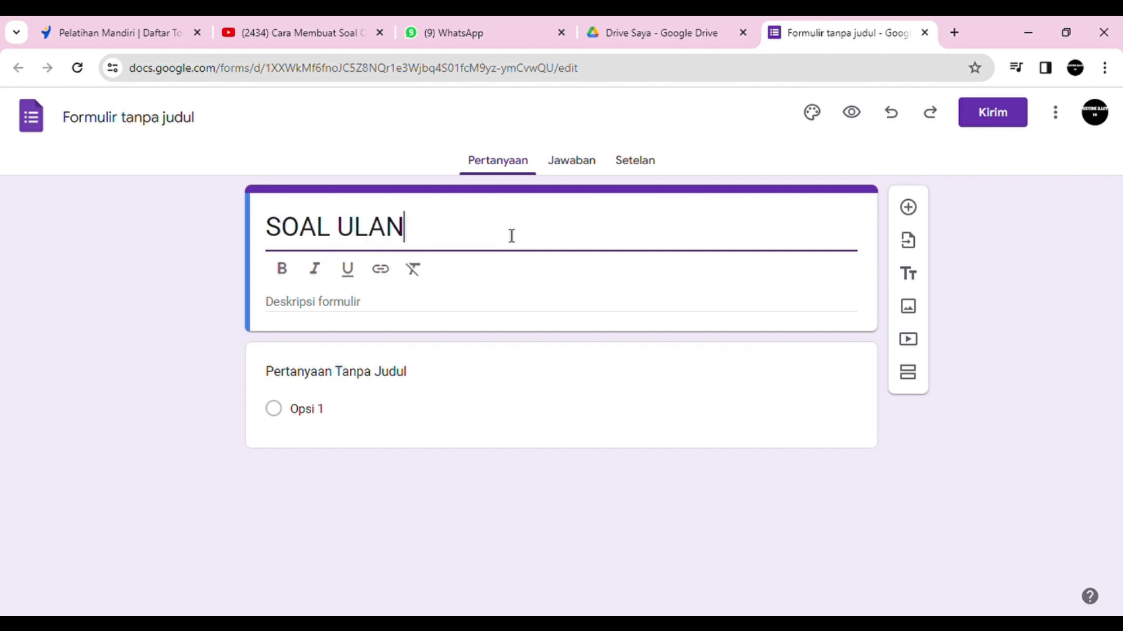
text(GAN SEME)
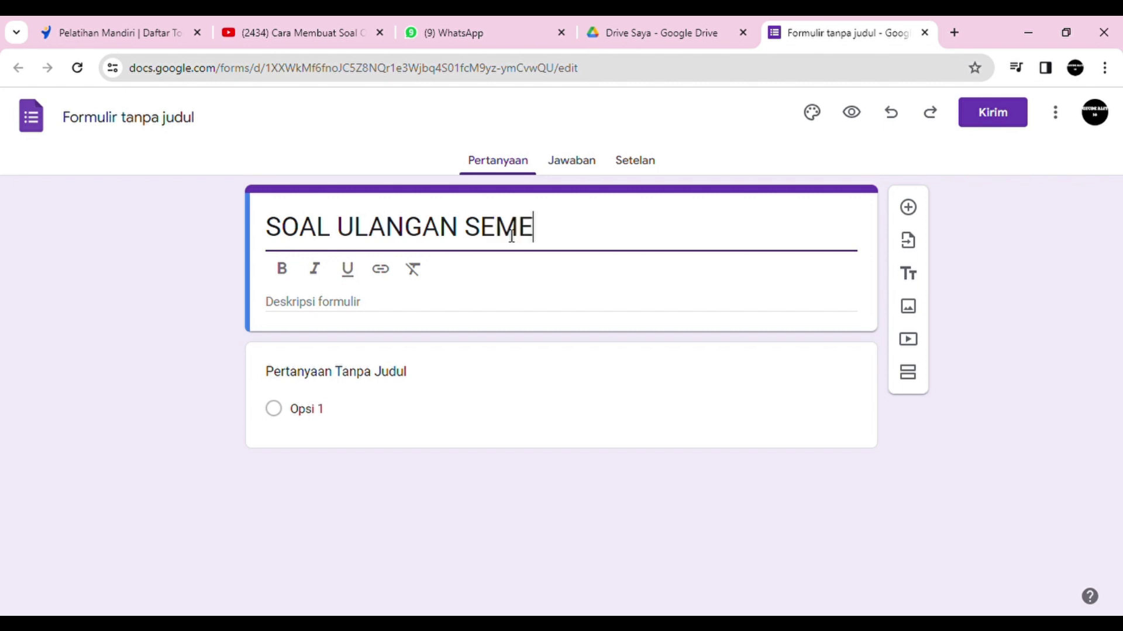
text(TER 2)
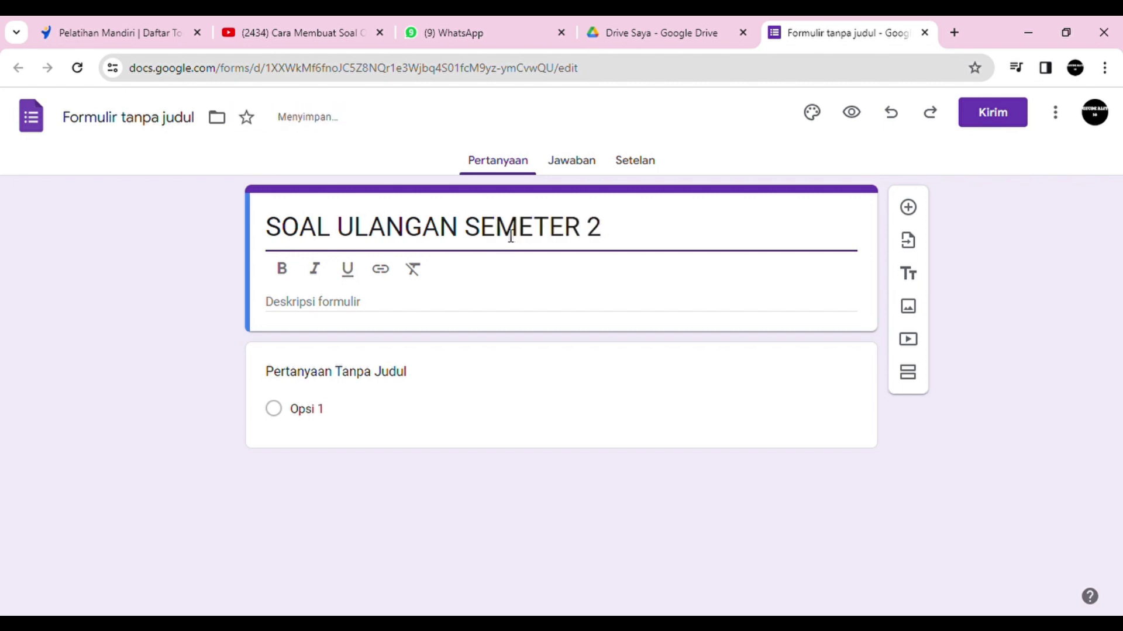
Step: Put 'SOAL ULANGAN SEMETER 2' in the form description and restore it as the title
click(402, 313)
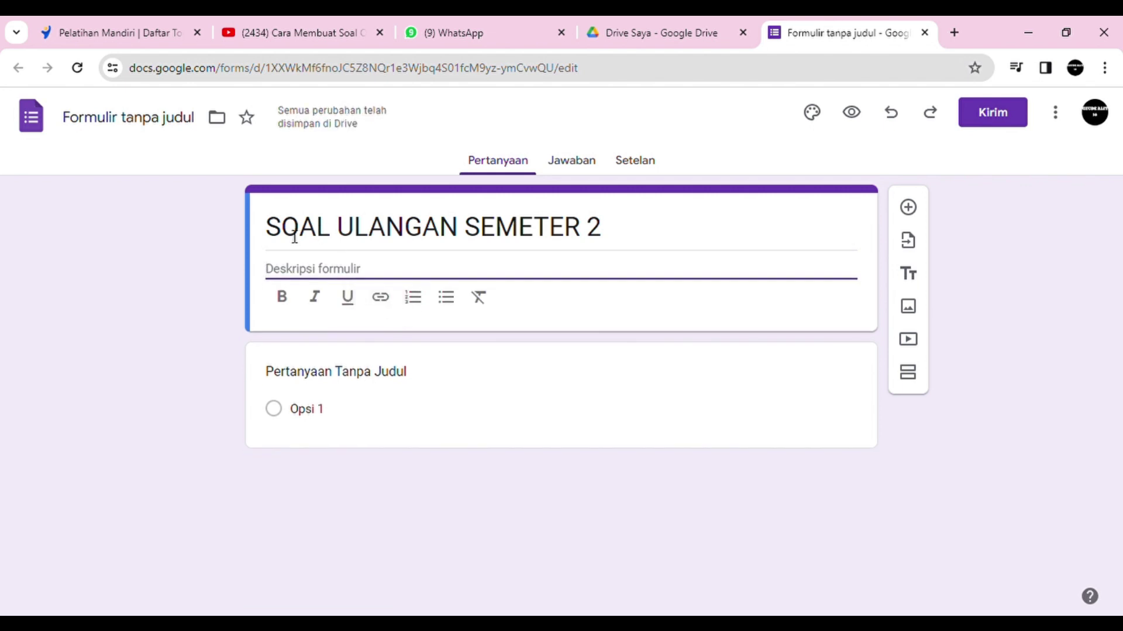
drag(268, 228, 616, 233)
key(ctrl+c)
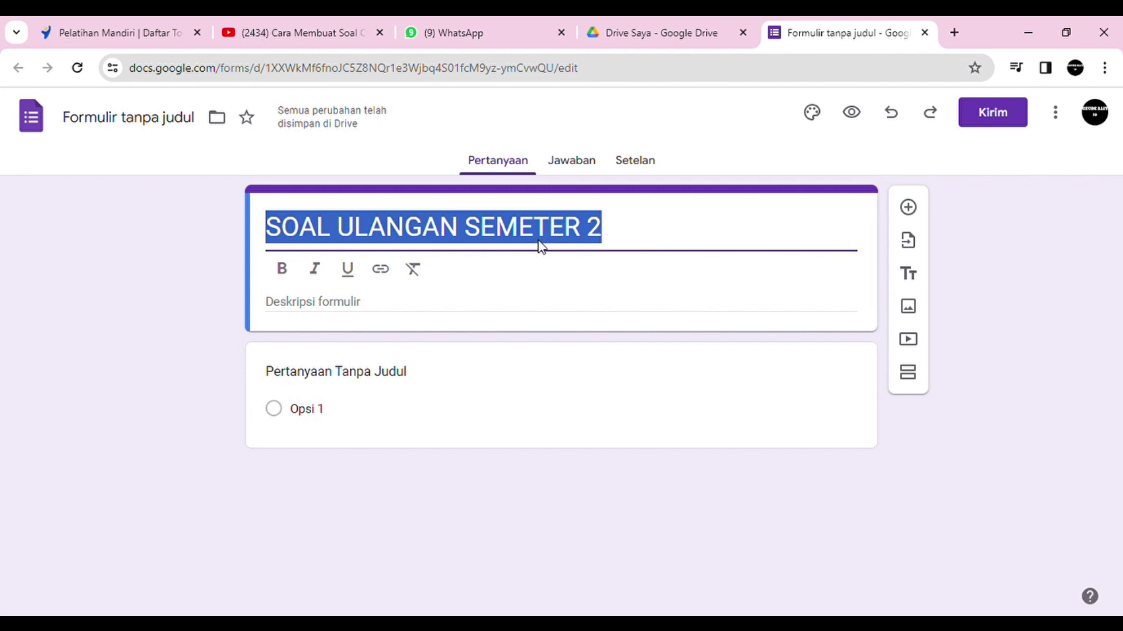
key(BackSpace)
click(379, 310)
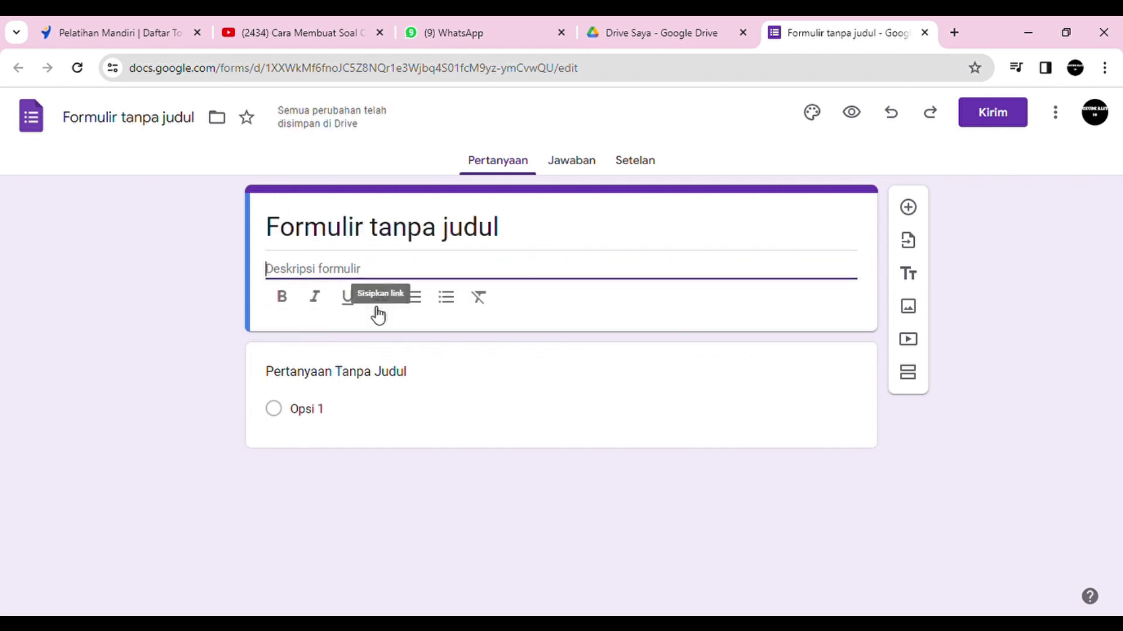
key(ctrl+v)
drag(267, 228, 506, 236)
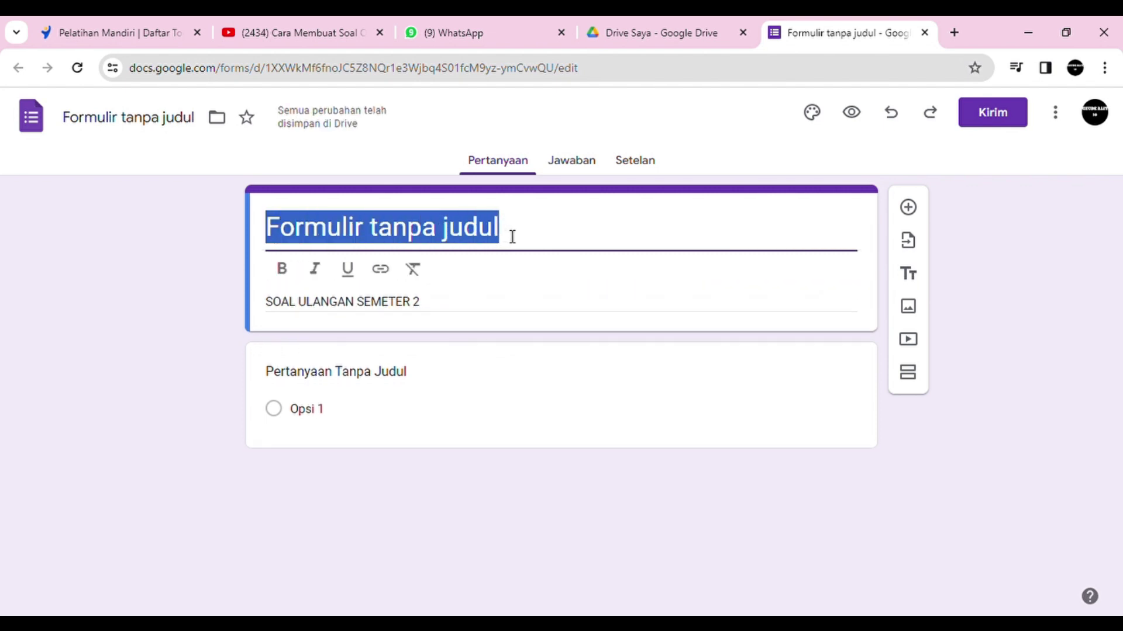
key(ctrl+v)
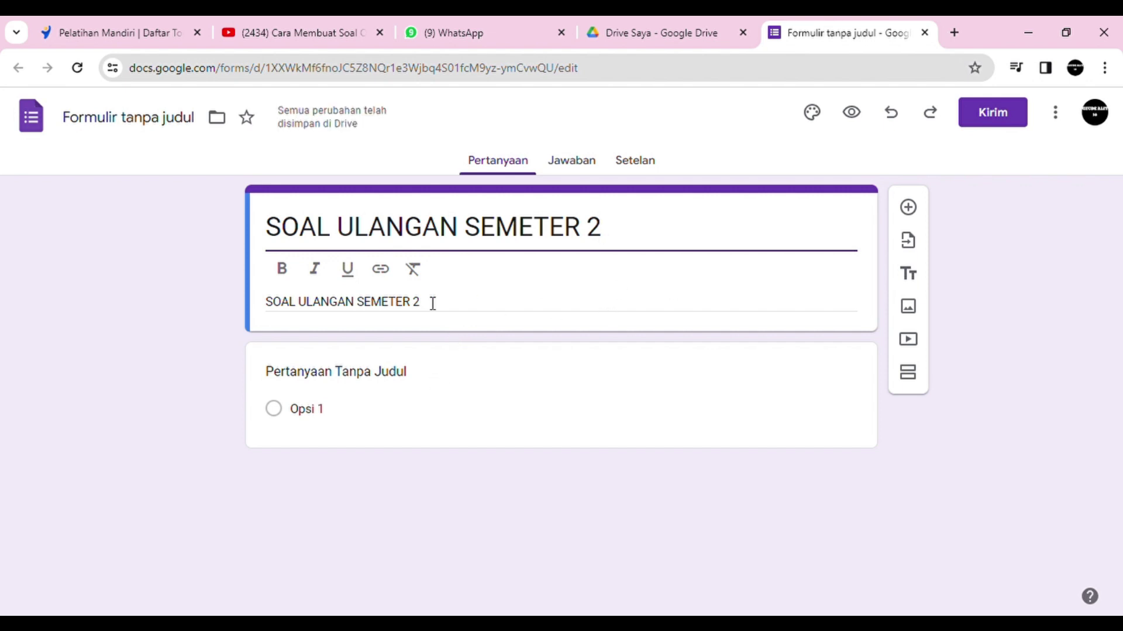
click(682, 428)
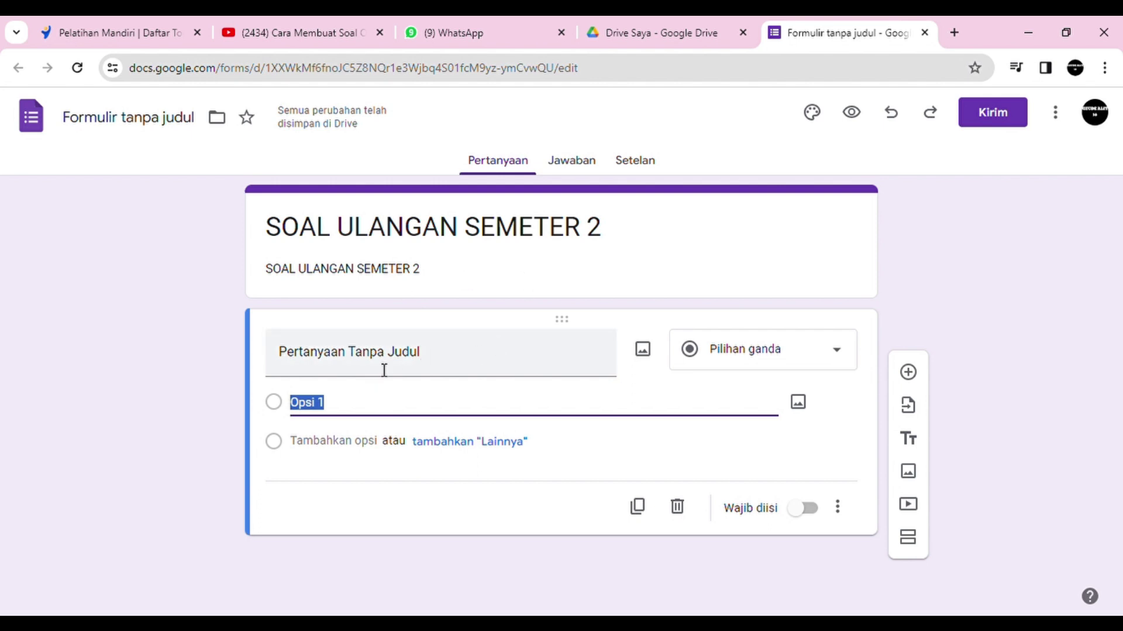
Step: Retitle the first question 'NAMA' and bring up its question-type choices
click(431, 358)
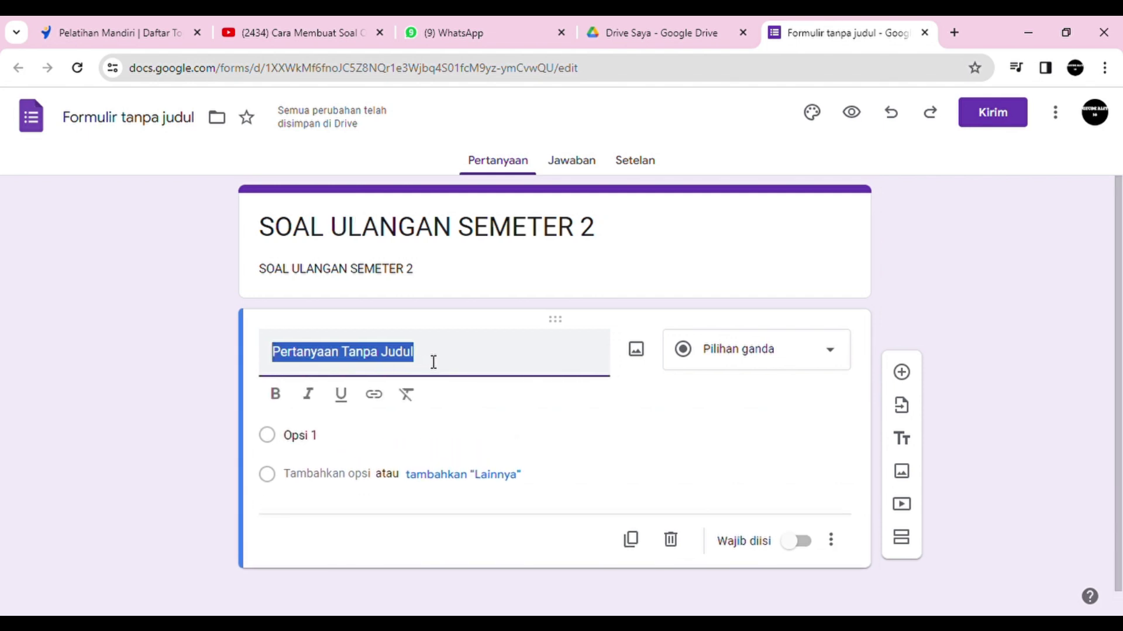
click(430, 362)
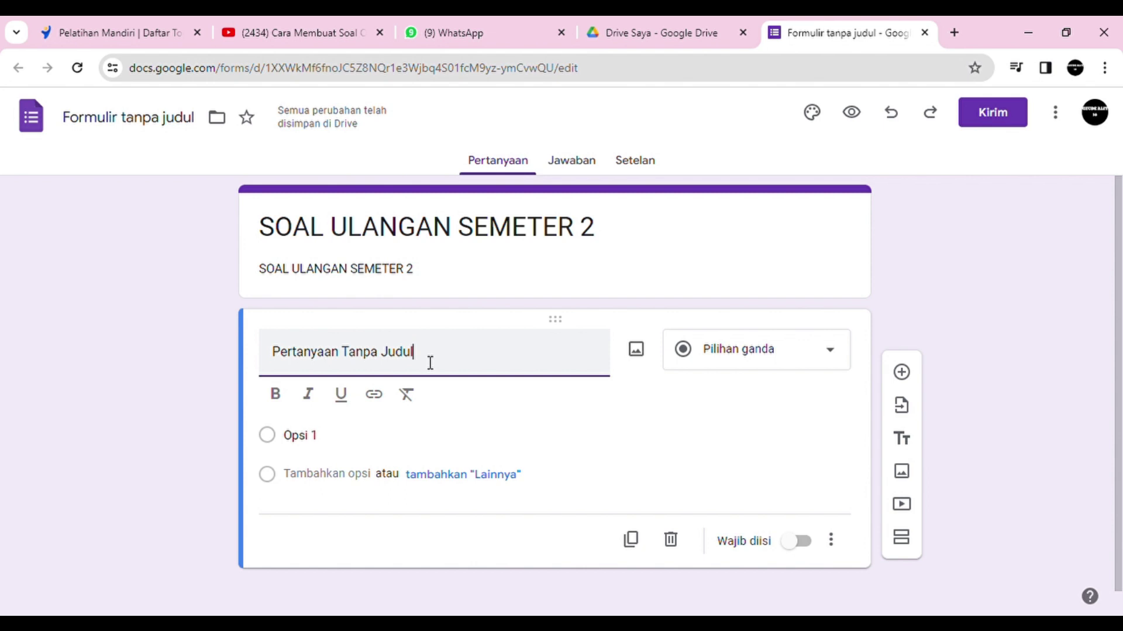
drag(422, 361, 276, 360)
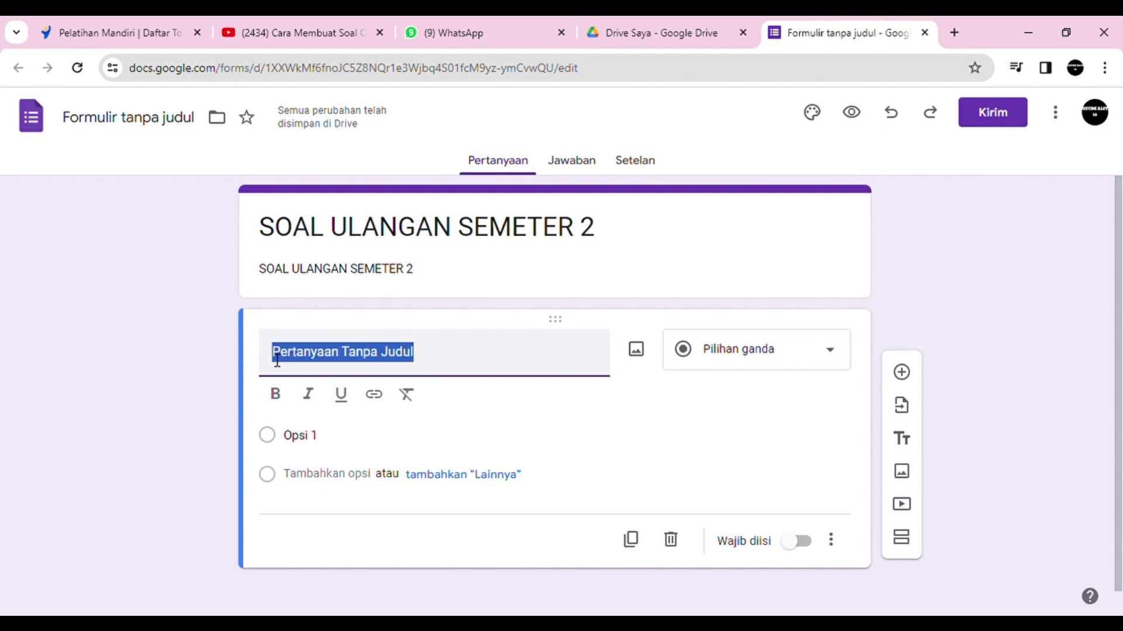
text(N)
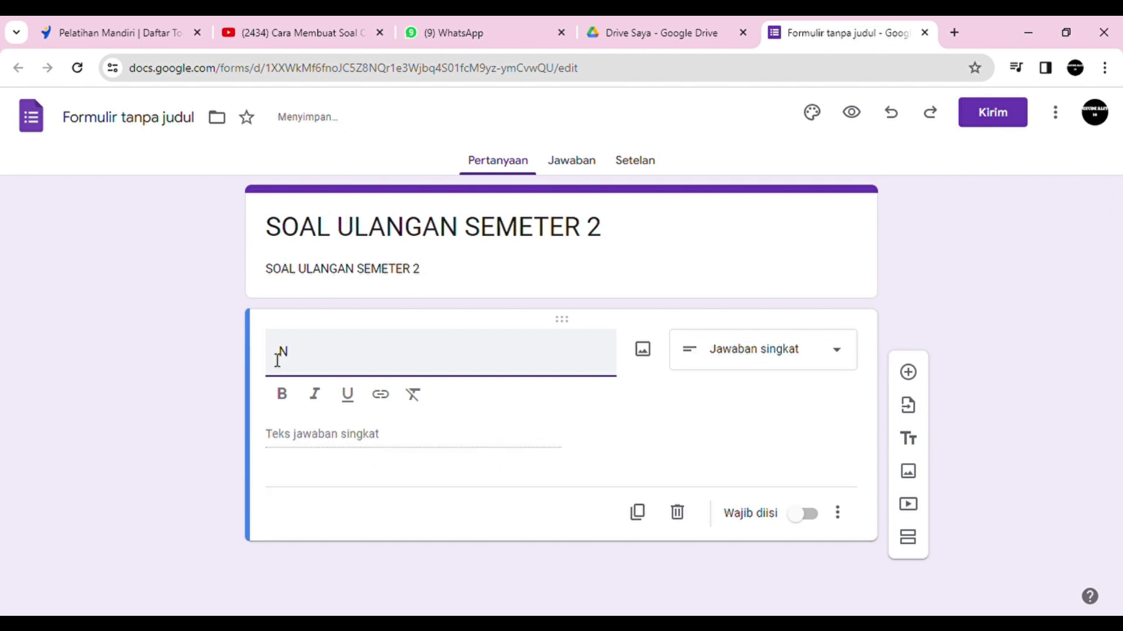
text(AMA)
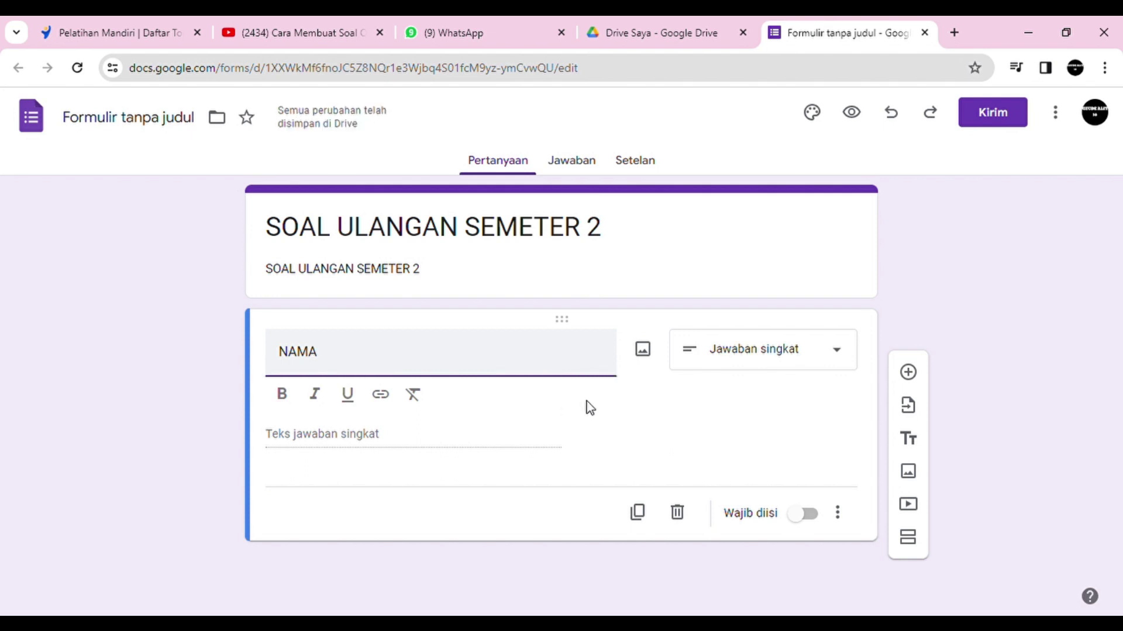
click(837, 358)
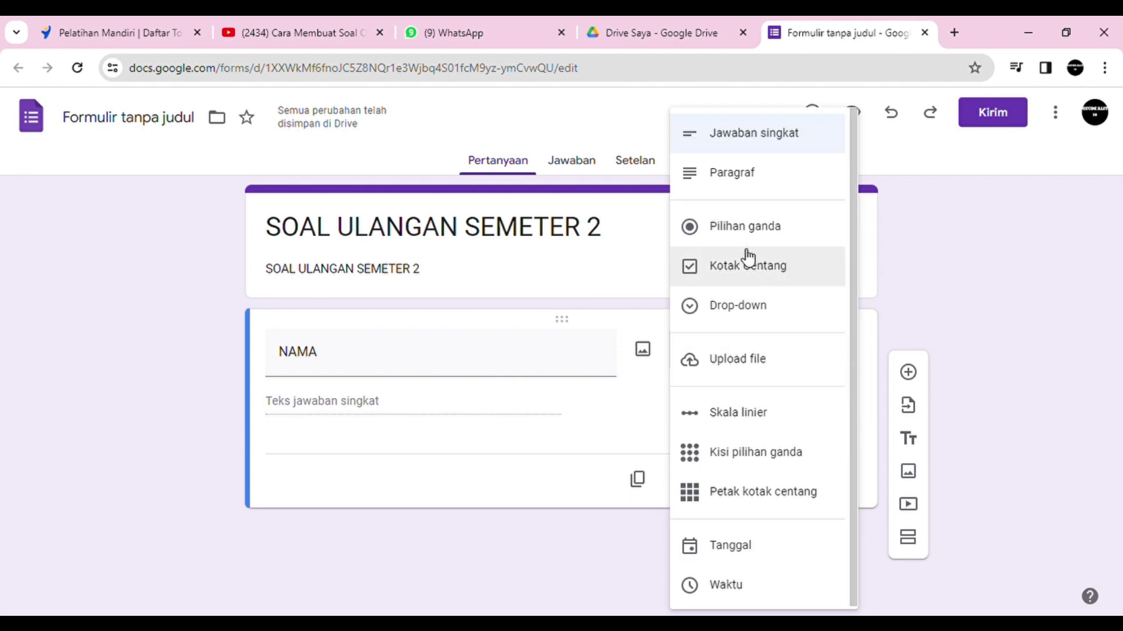
click(521, 401)
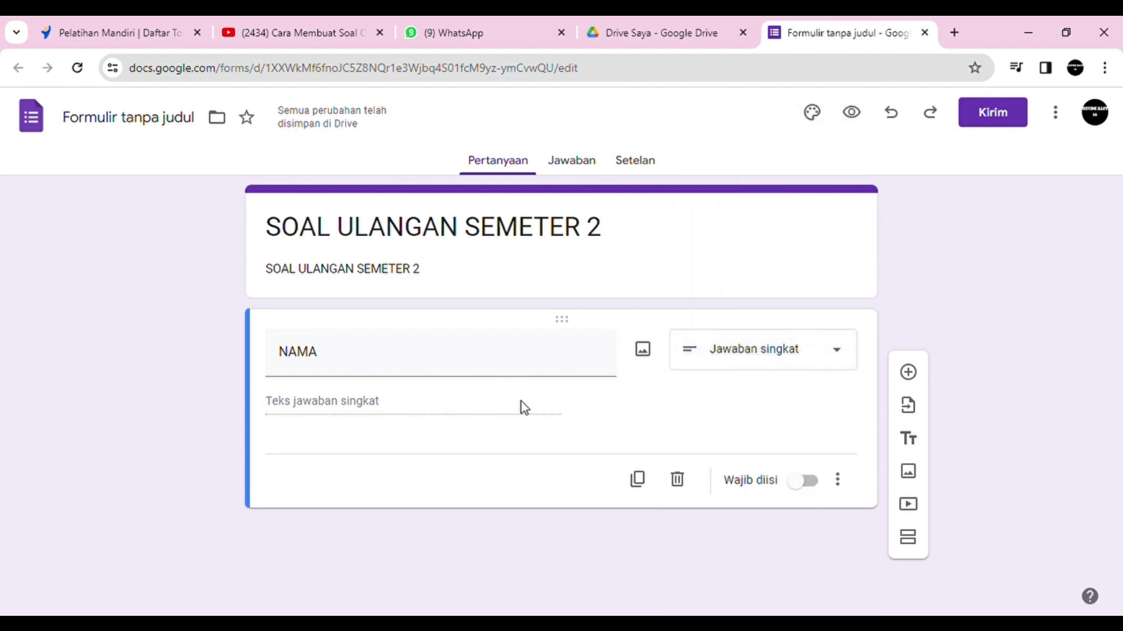
click(419, 358)
click(418, 360)
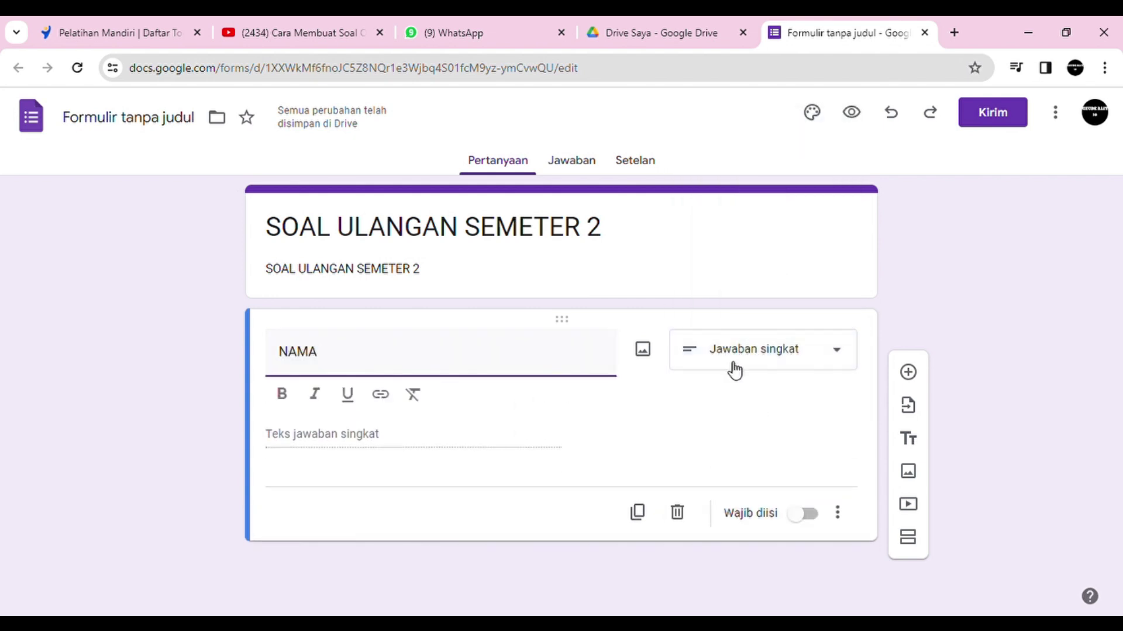
click(845, 362)
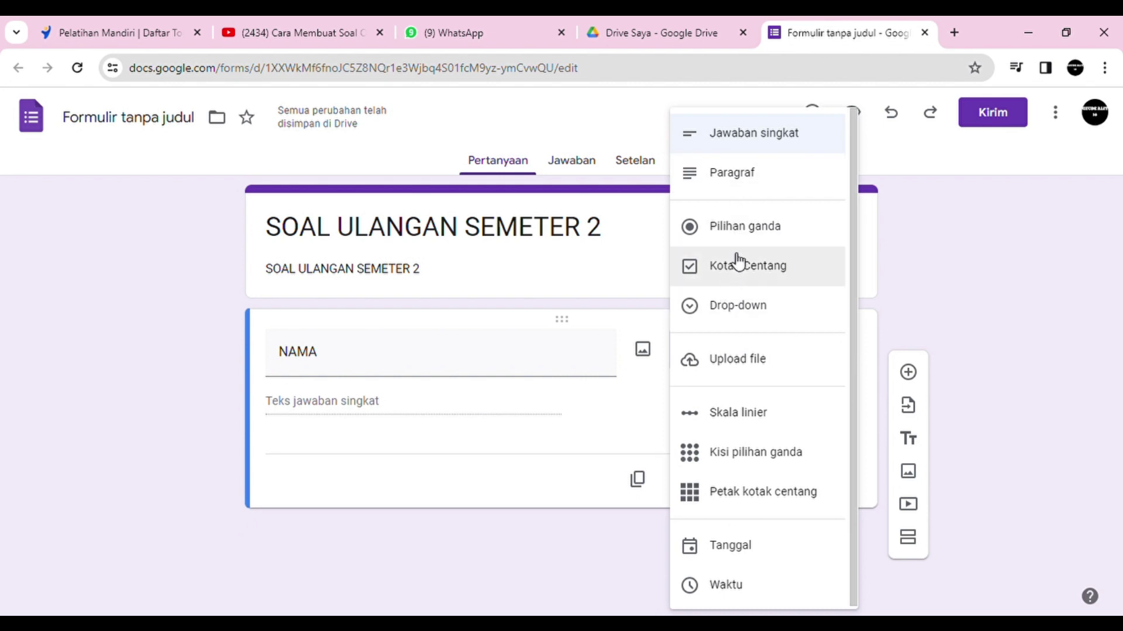
Step: Make NAMA multiple choice with the seven pasted student names as options, marked required
click(756, 234)
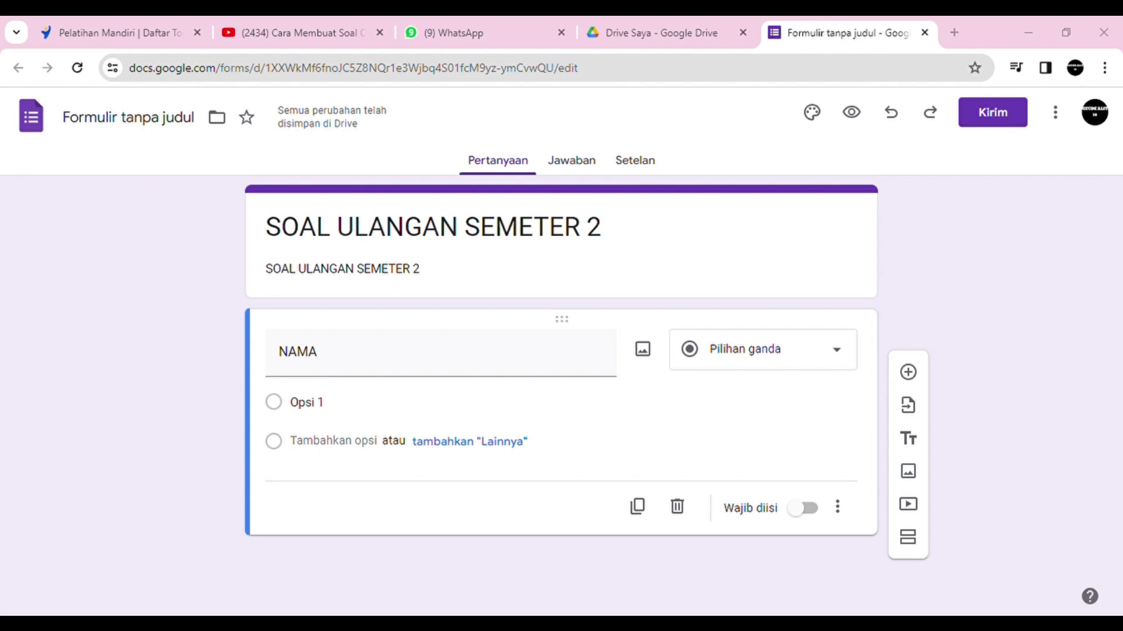
click(336, 409)
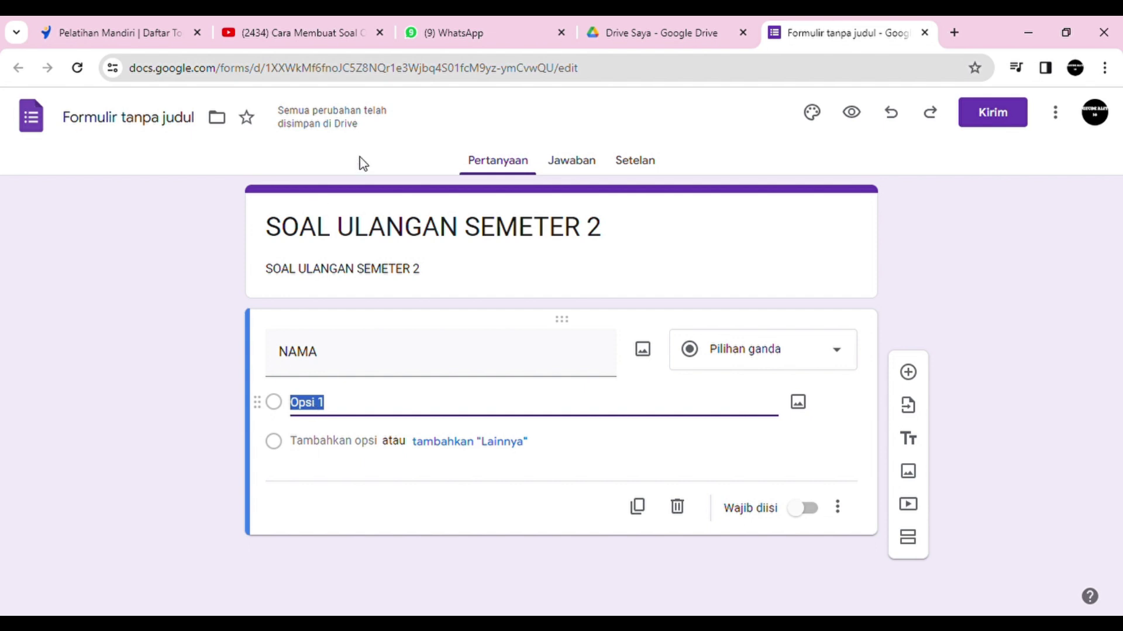
key(ctrl+v)
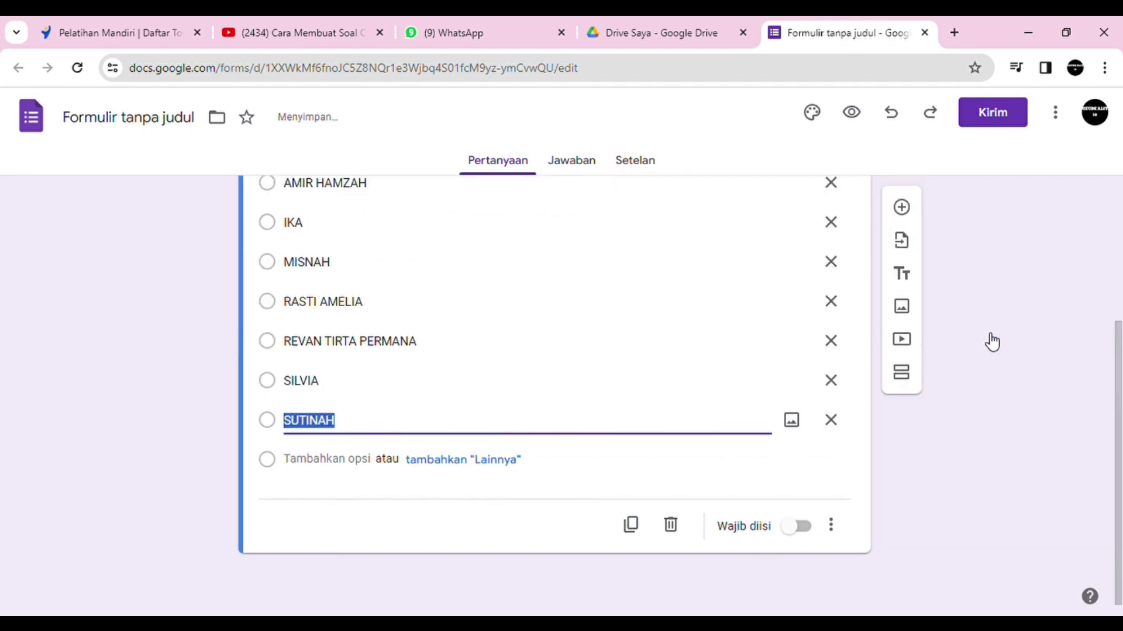
mouse_move(1119, 420)
mouse_down()
mouse_move(1117, 290)
mouse_move(1120, 409)
mouse_move(1107, 333)
mouse_move(1105, 409)
mouse_up()
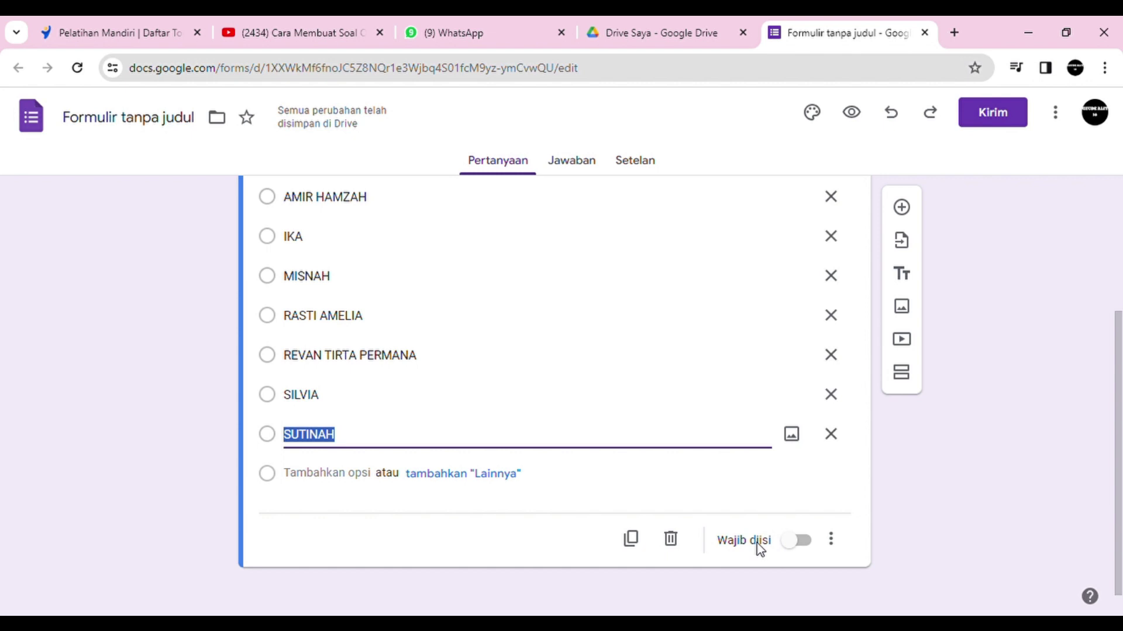
click(796, 548)
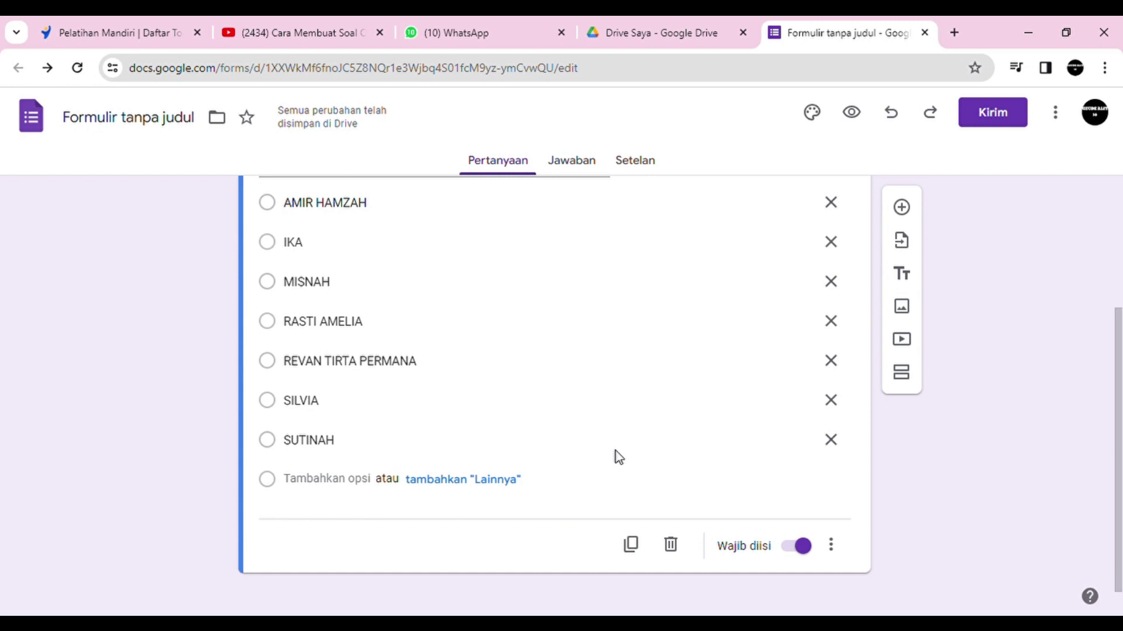
mouse_move(1115, 416)
mouse_down()
mouse_move(1112, 370)
mouse_move(1117, 434)
mouse_up()
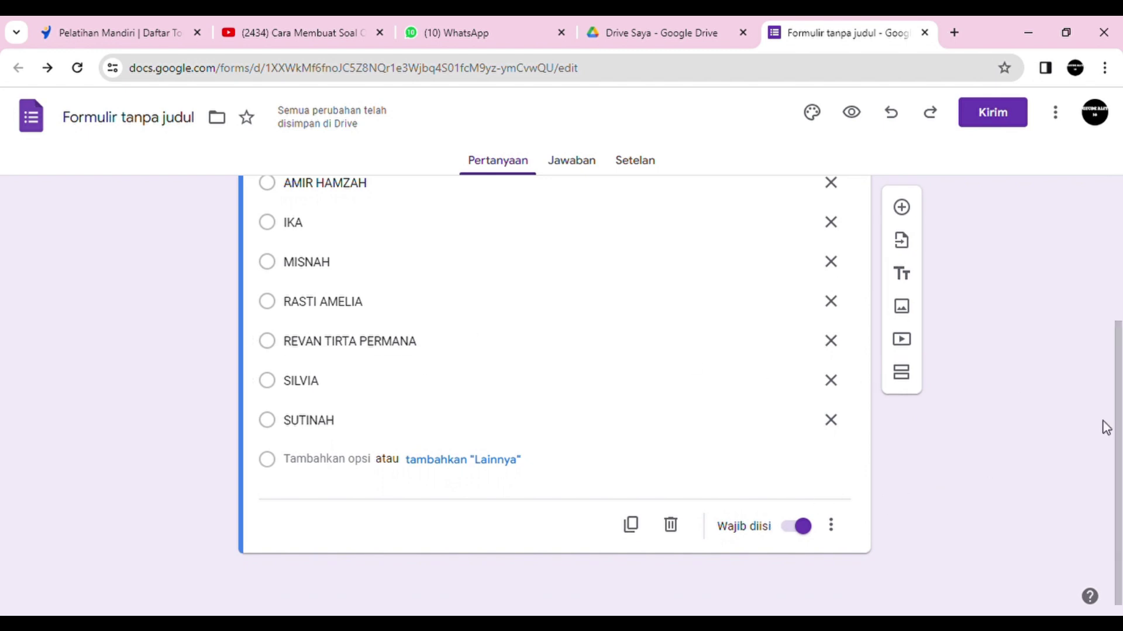
drag(1117, 431, 1107, 380)
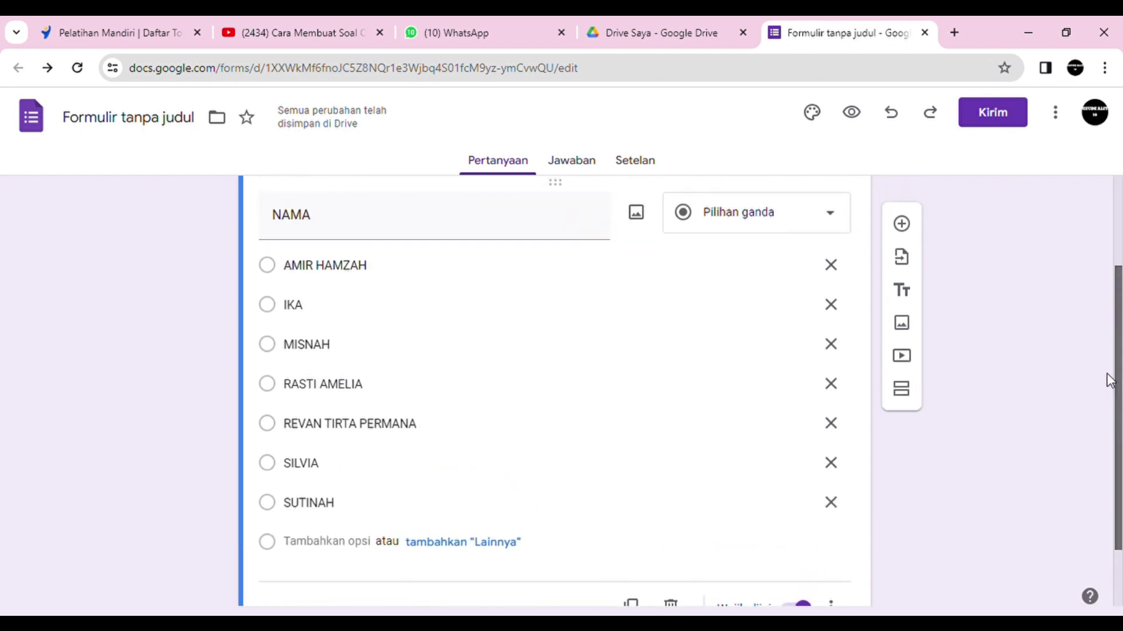
Step: Add a second question 'Password' as short answer with Wajib diisi switched on
click(902, 222)
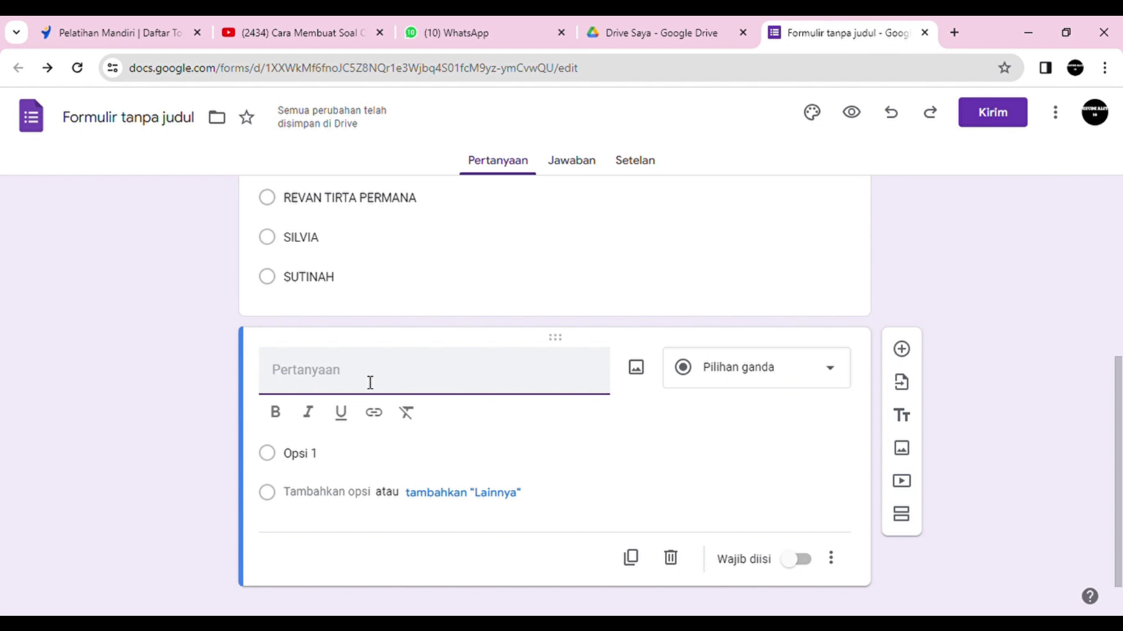
text(Pass)
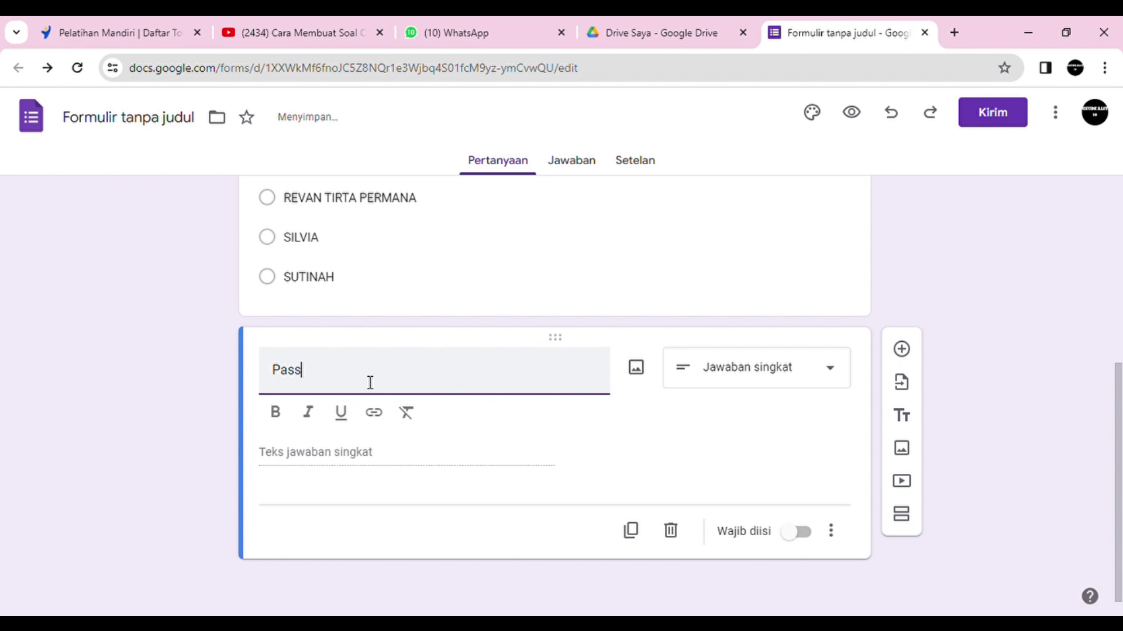
text(word)
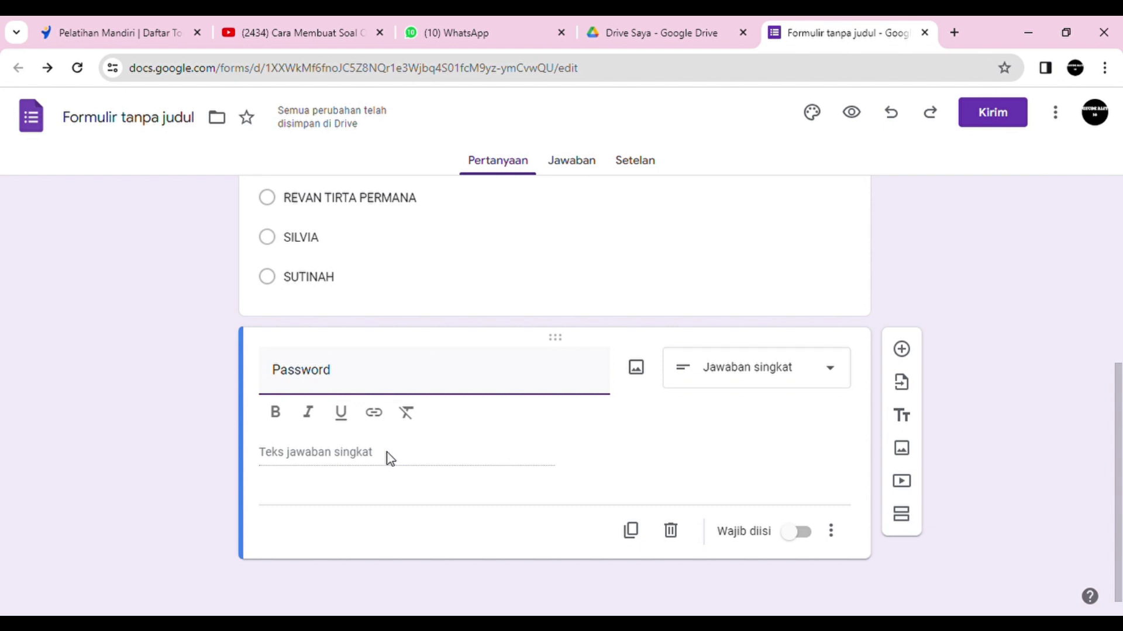
click(803, 533)
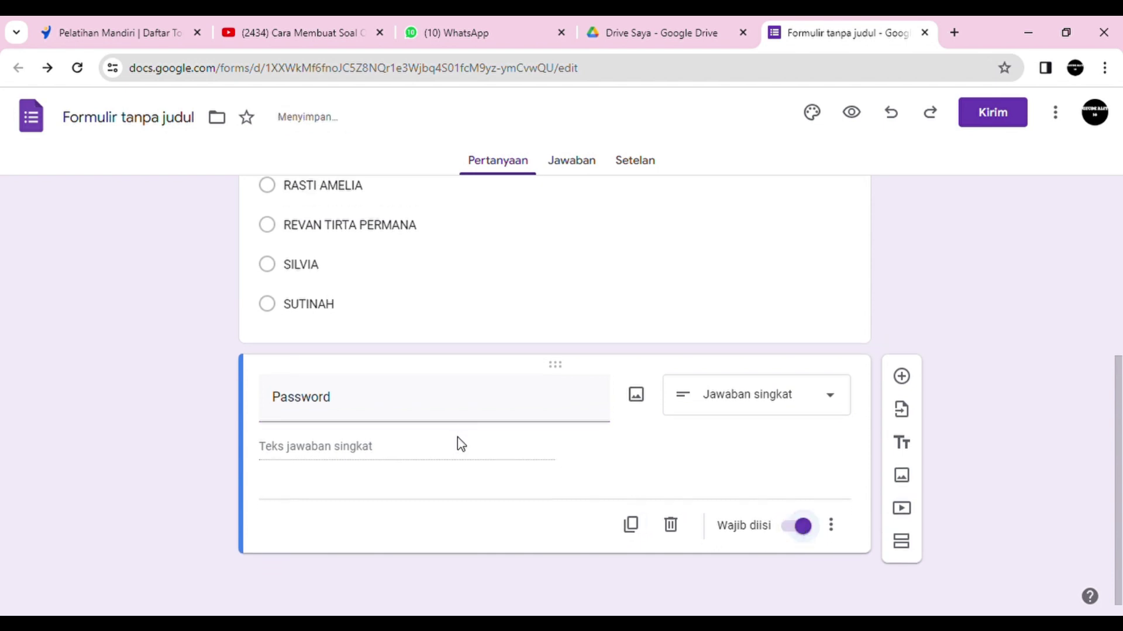
Step: Enable Validasi jawaban on the Password question, starting from the default Angka rule
click(836, 535)
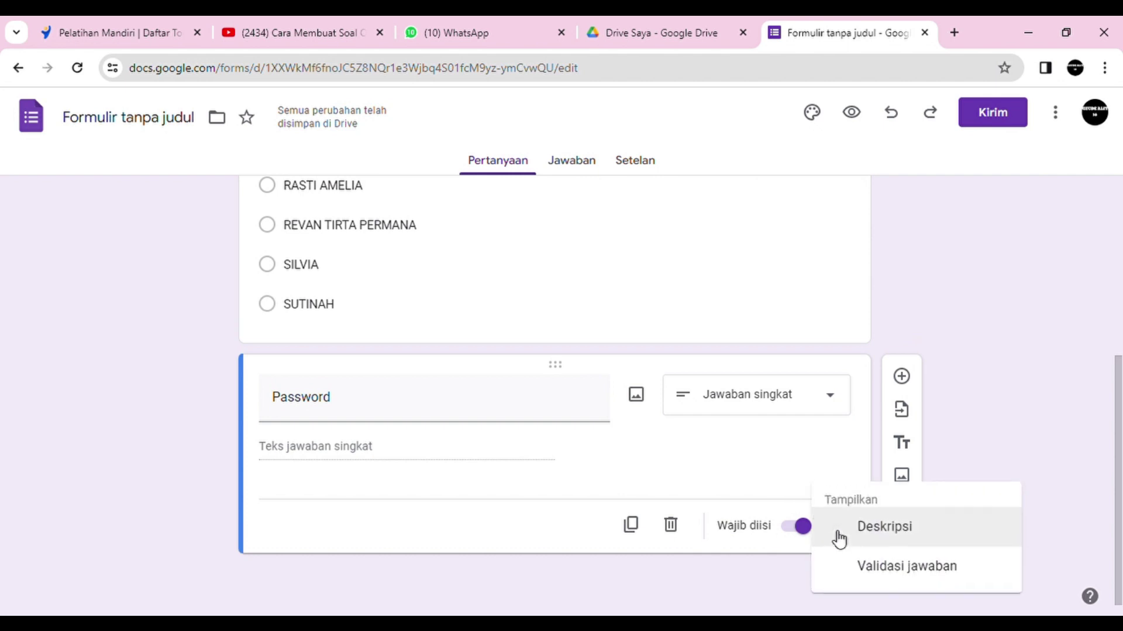
click(763, 485)
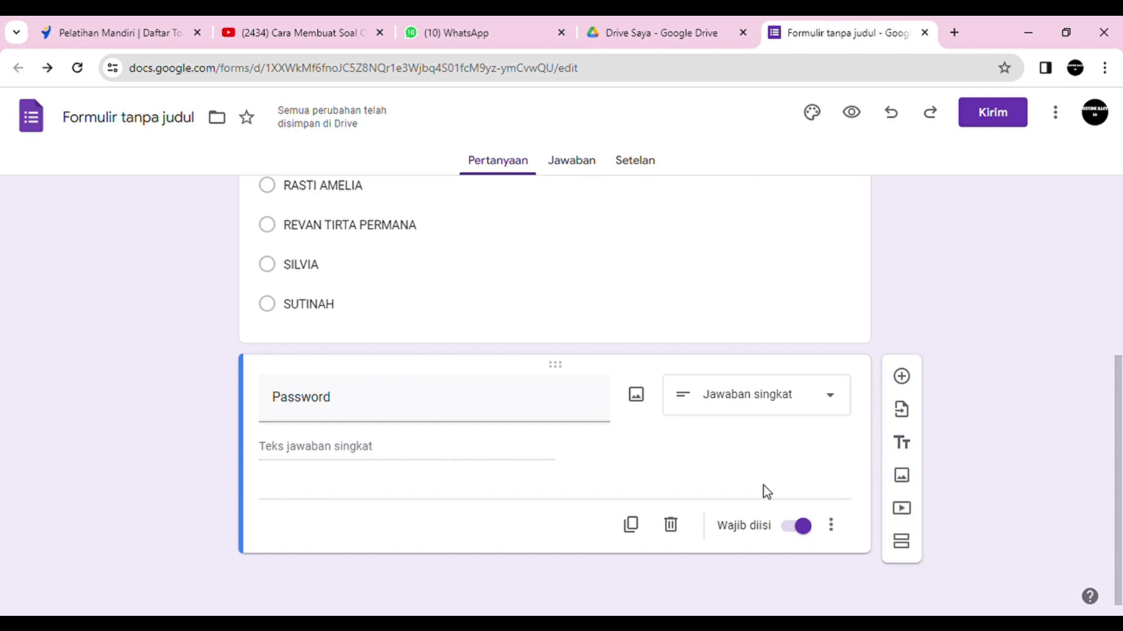
click(832, 526)
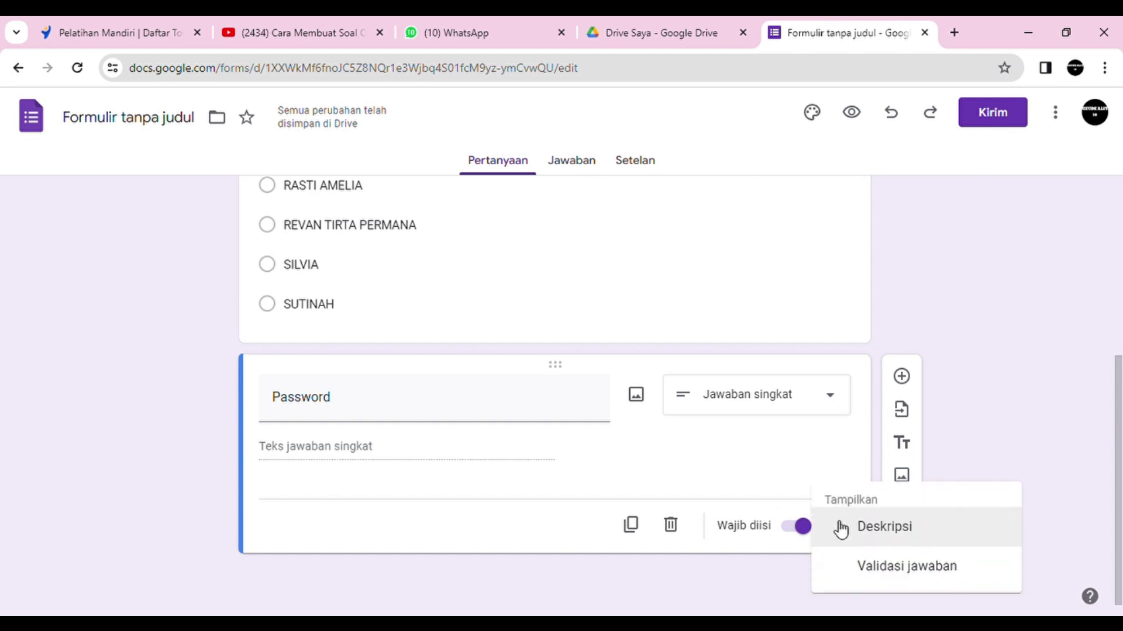
click(902, 568)
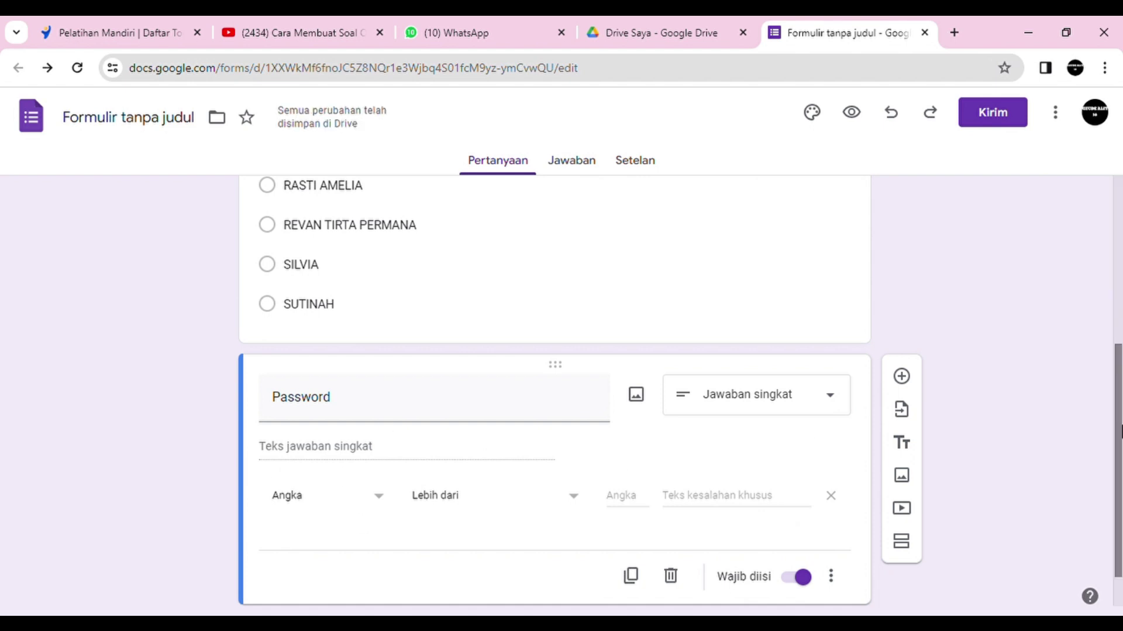
drag(1120, 433, 1118, 460)
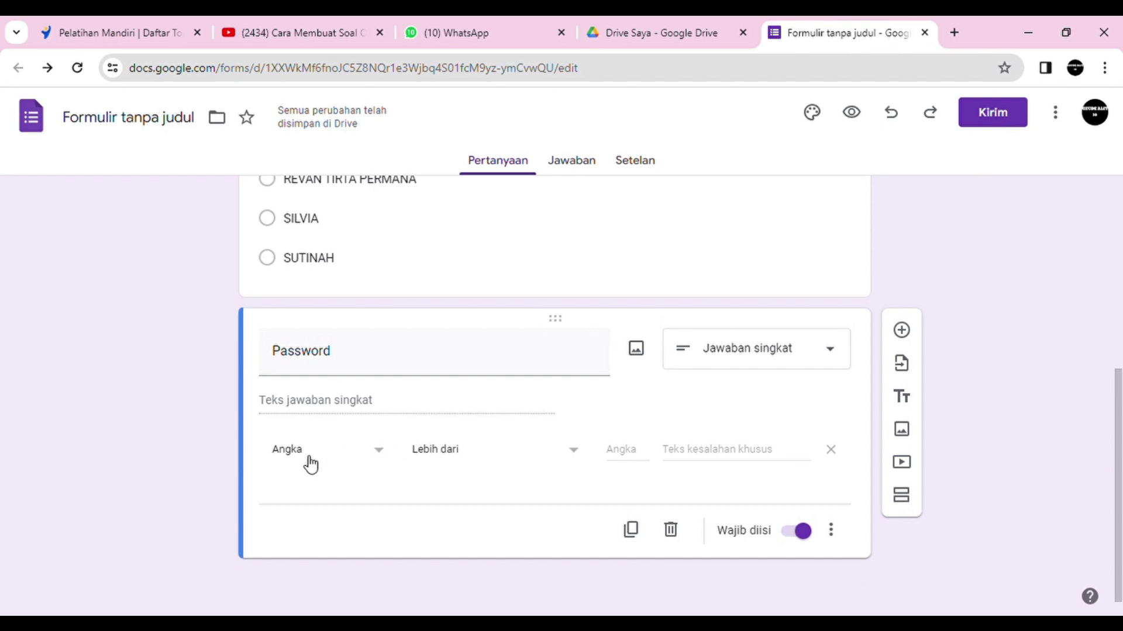
click(385, 456)
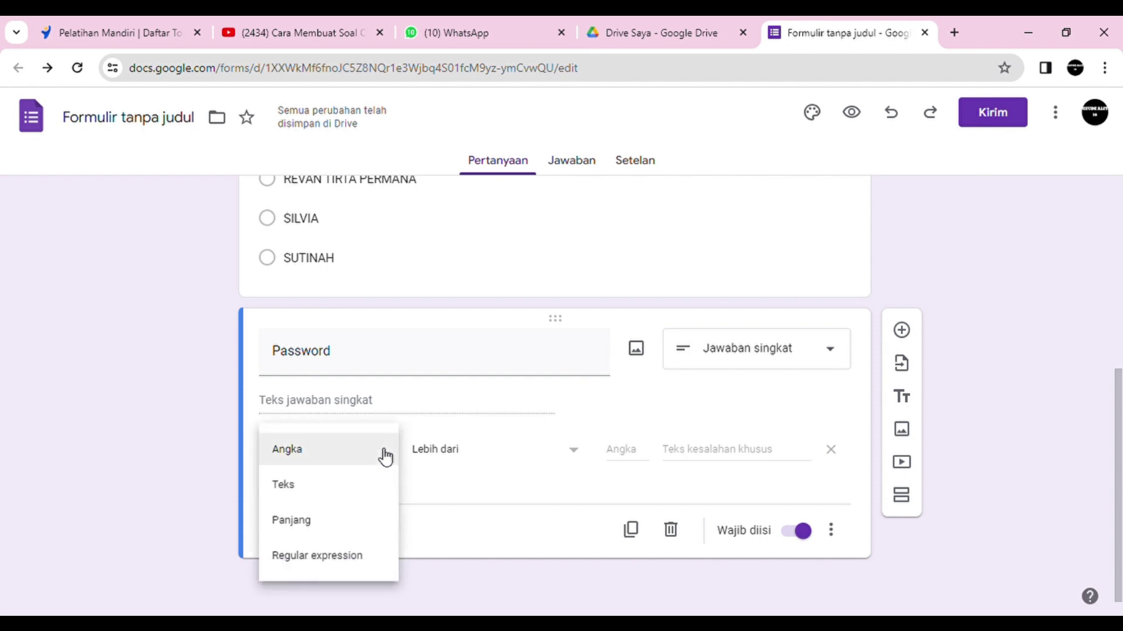
Step: Set Password validation to Teks > Berisi with the class password as required text
click(306, 488)
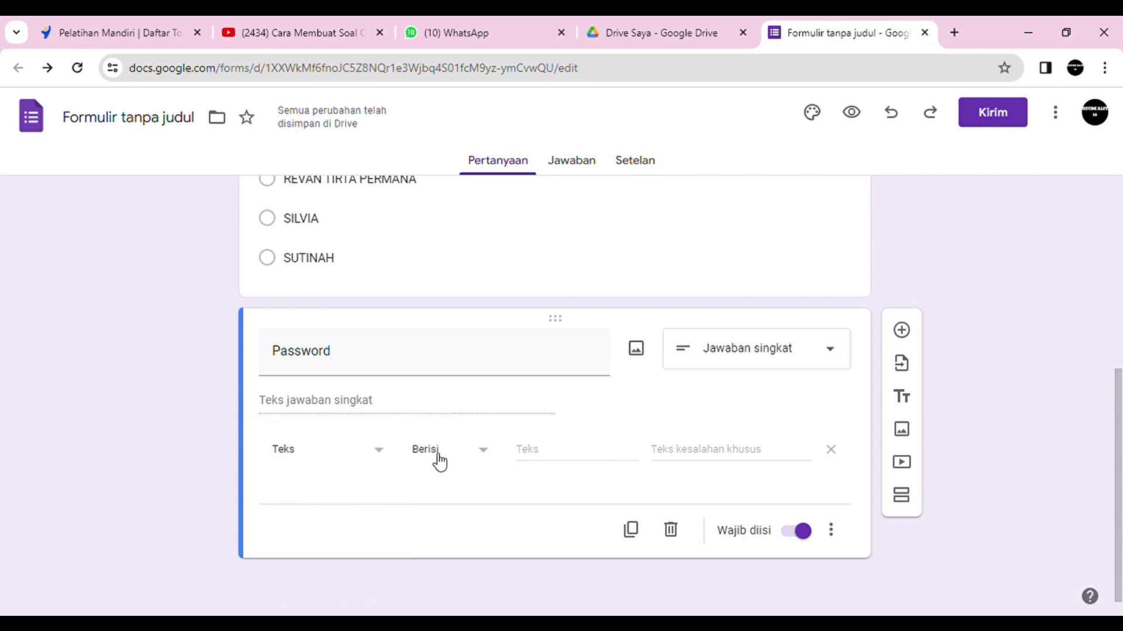
click(551, 462)
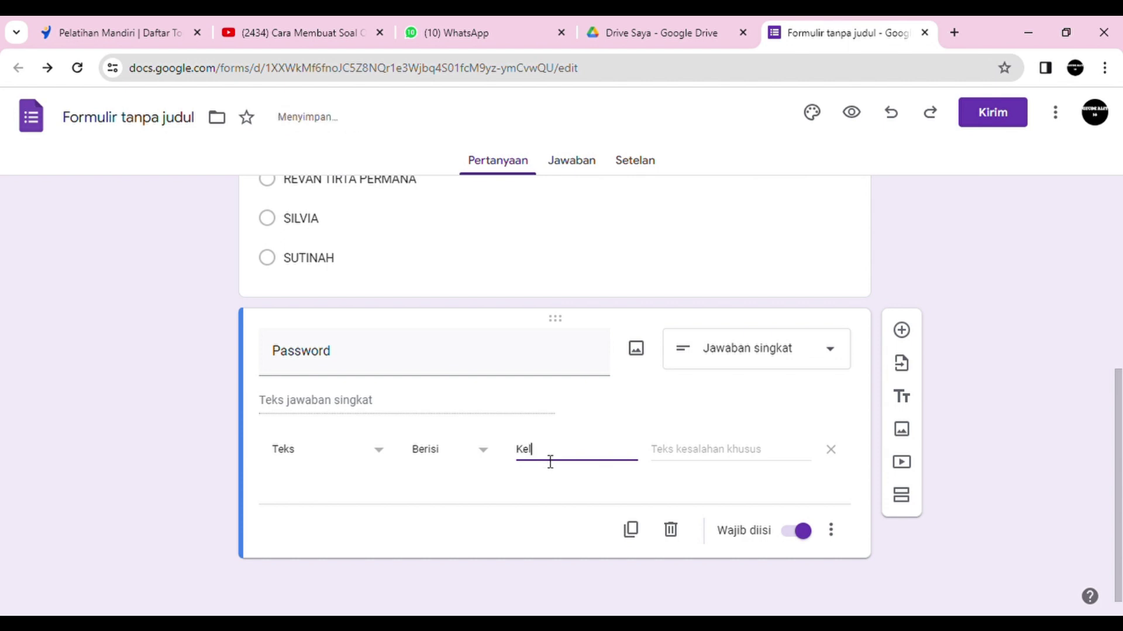
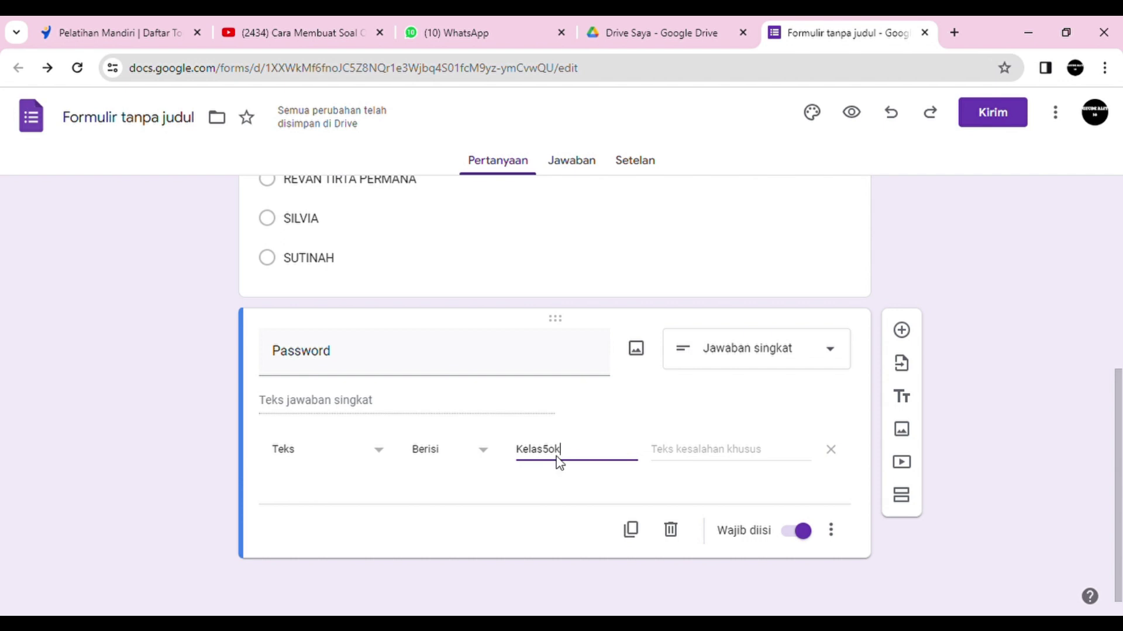
Step: Set the error message 'Salah ya anak - anak, cobalagi !!!!' and add a new section below
click(708, 455)
text(S)
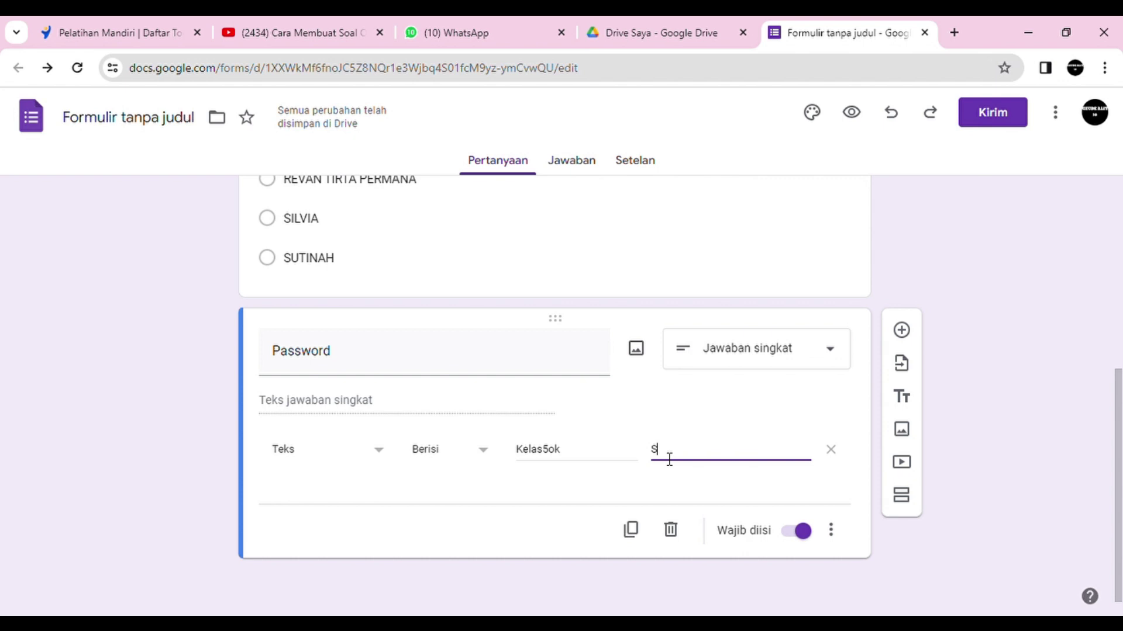
text(alah ya anak - anak, )
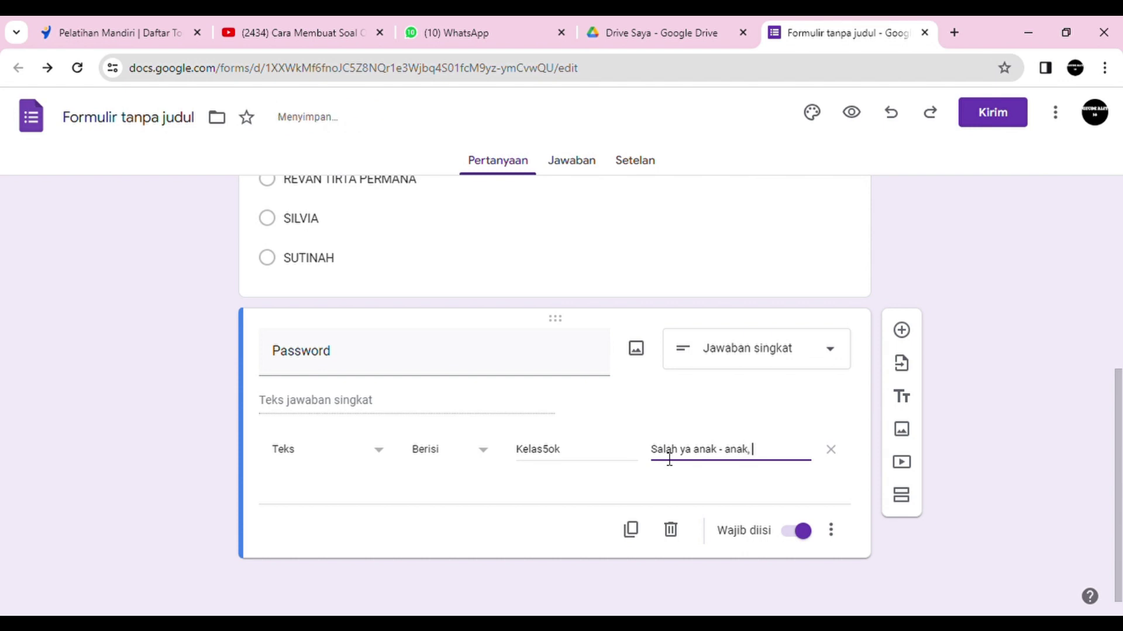
text(cobalagi!!!!)
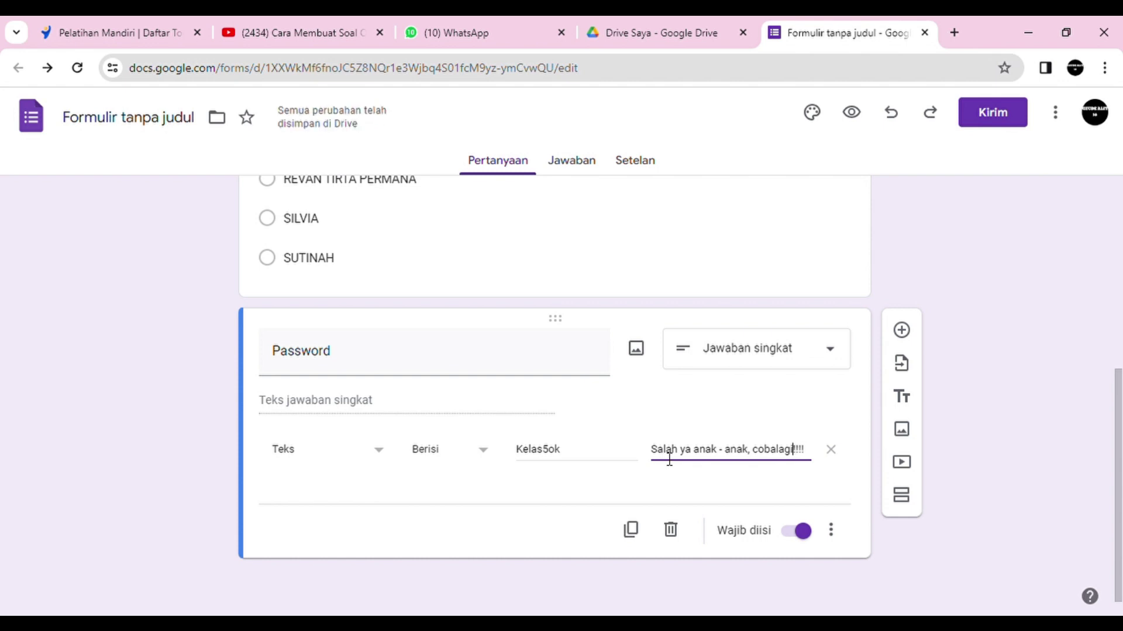
key(Left)
key(Left)
key(Left)
key(Left)
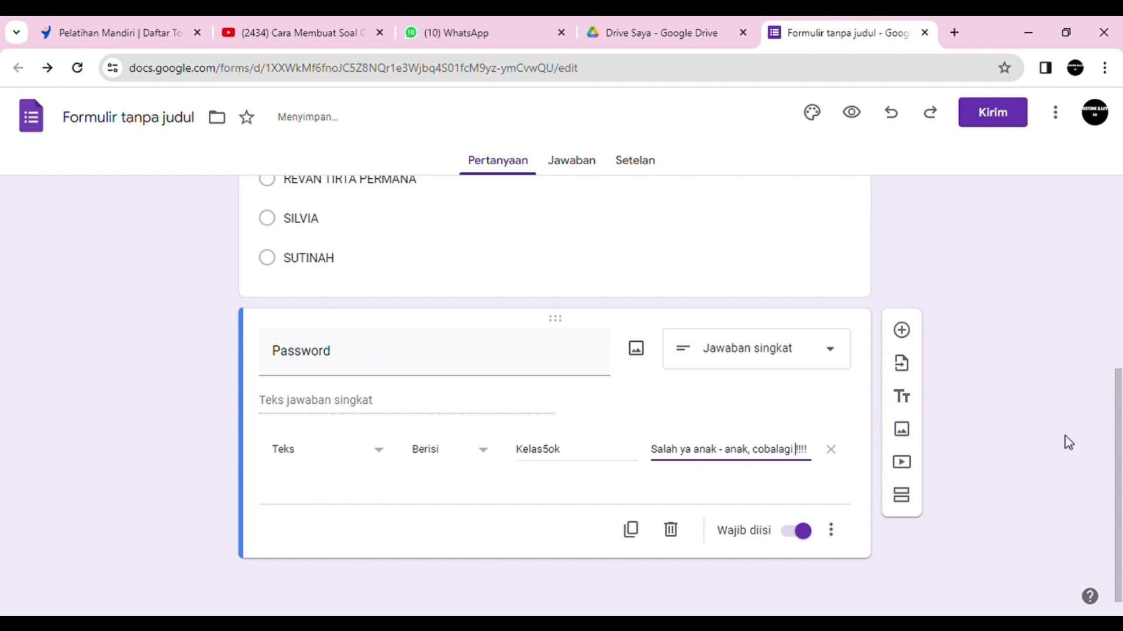
click(1065, 441)
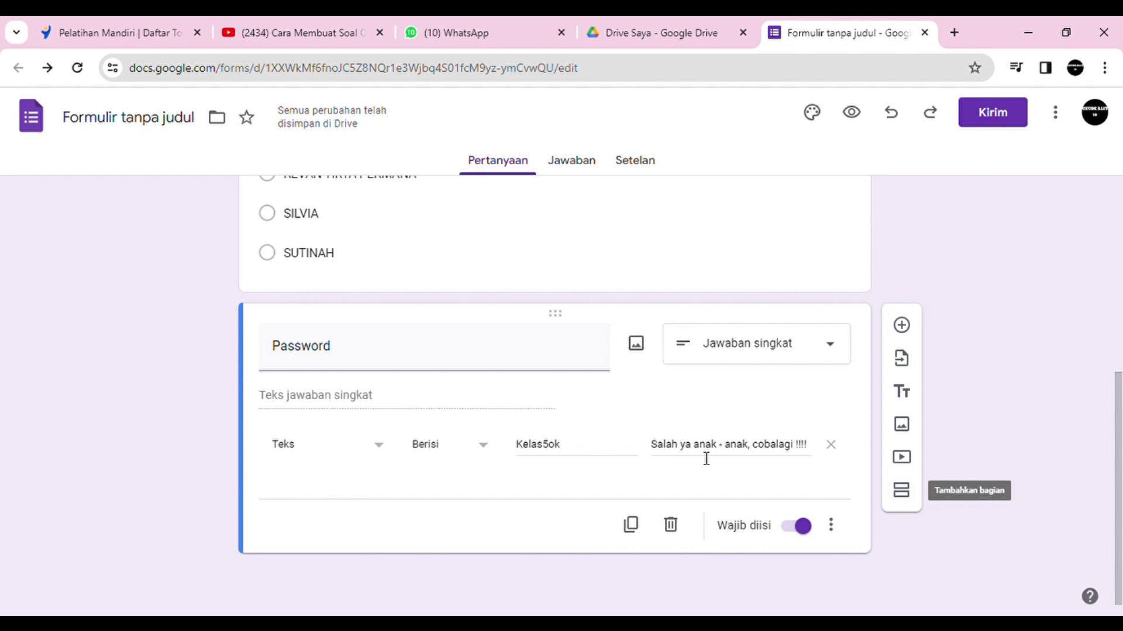
click(903, 504)
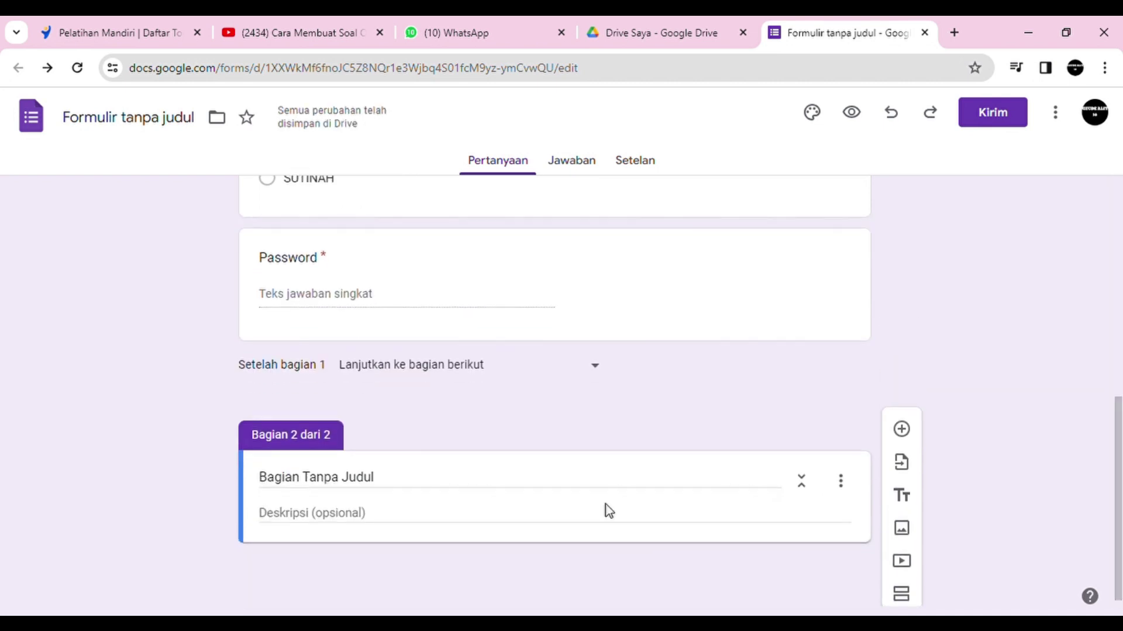
Step: Replace the default section 2 title with 'Pilihlah Jawaban yang paling tepat'
click(384, 485)
drag(384, 486, 227, 497)
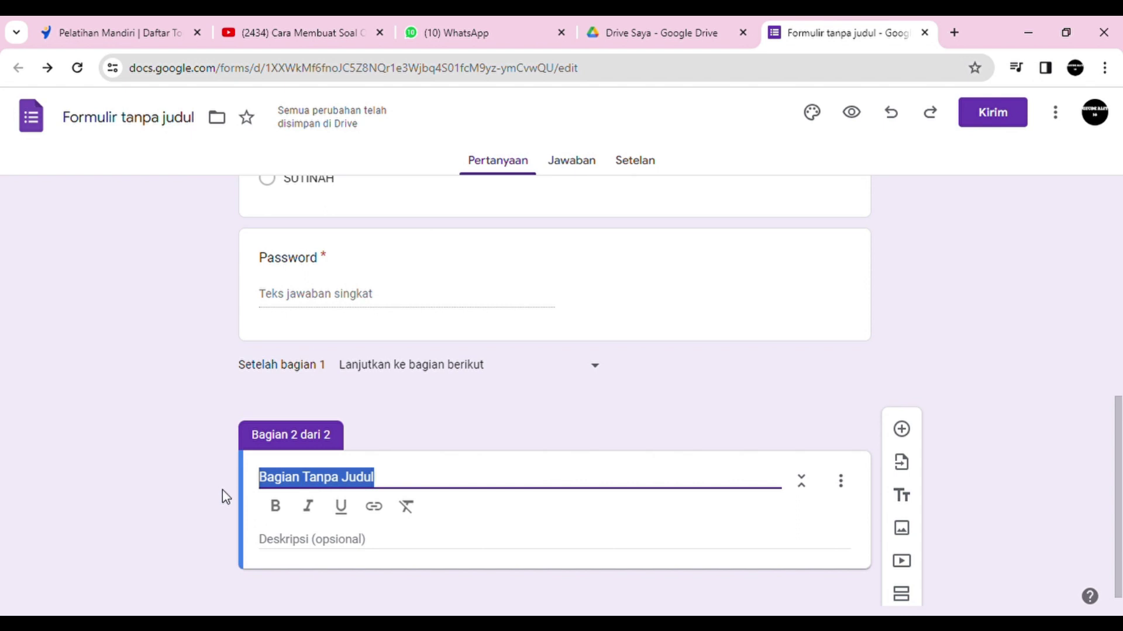
text(Pilihlah Jawaban)
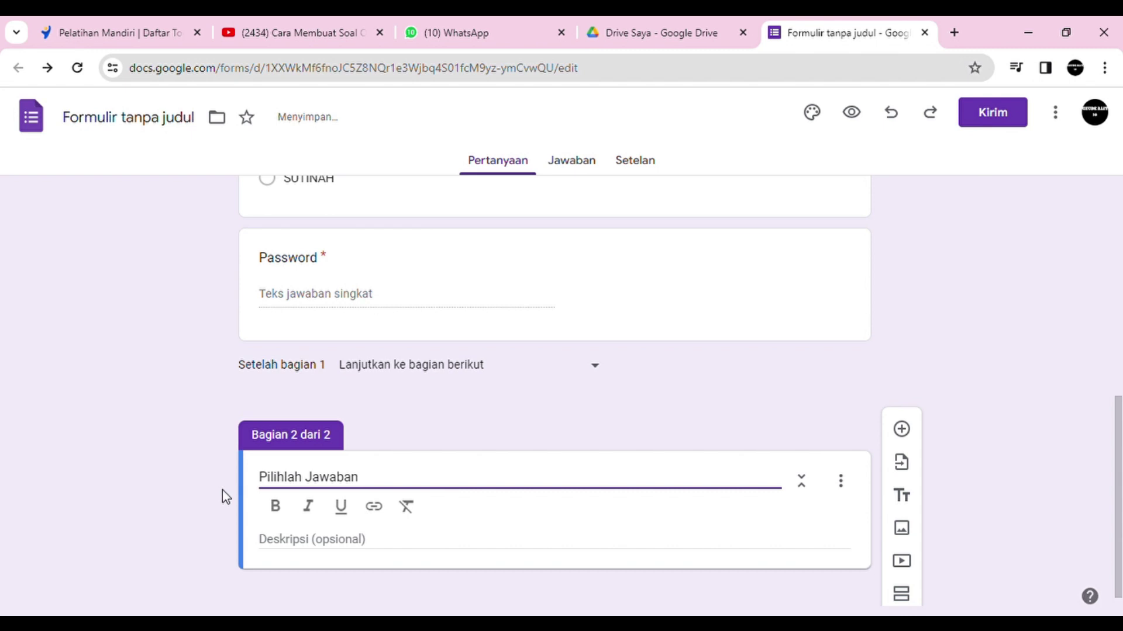
text(yang)
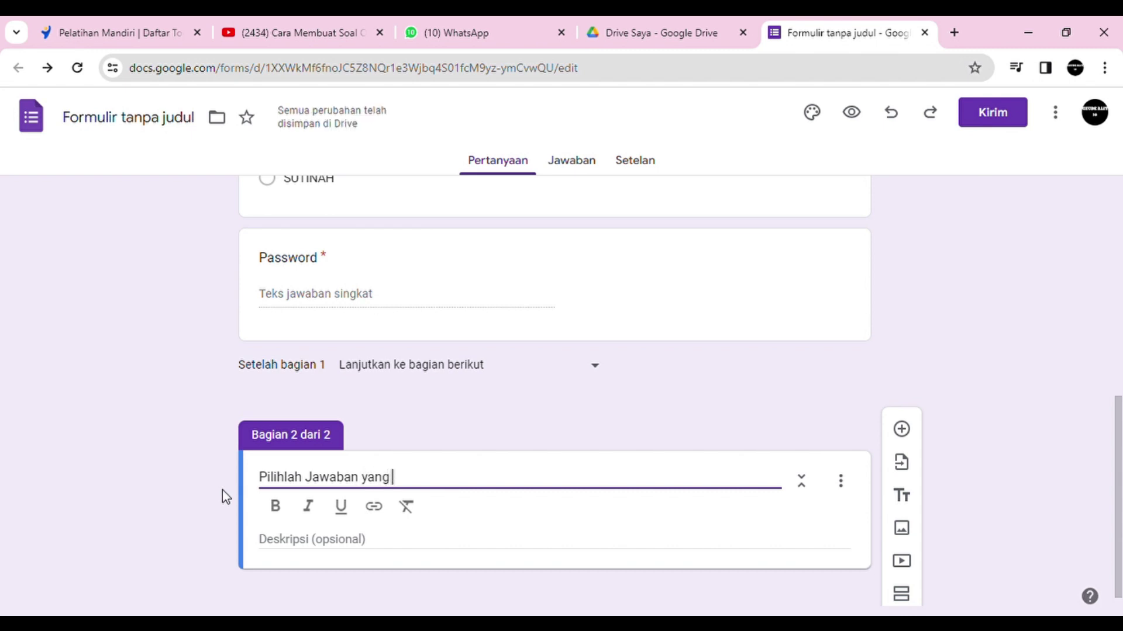
text( paling tepat)
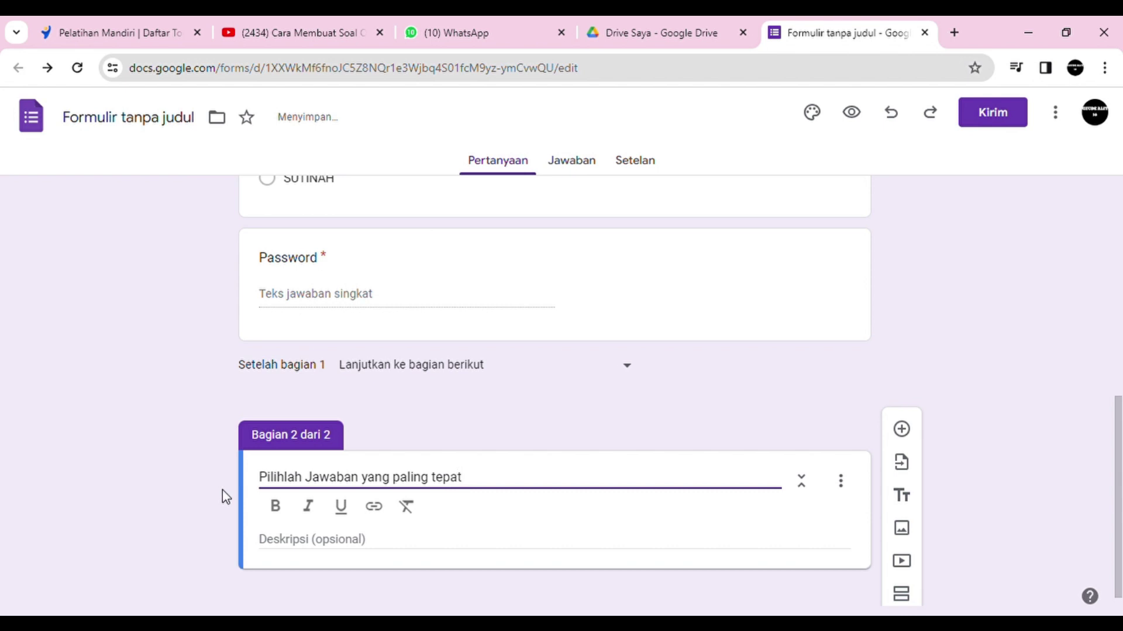
mouse_move(1118, 477)
mouse_down()
mouse_move(1118, 468)
mouse_move(1118, 497)
mouse_up()
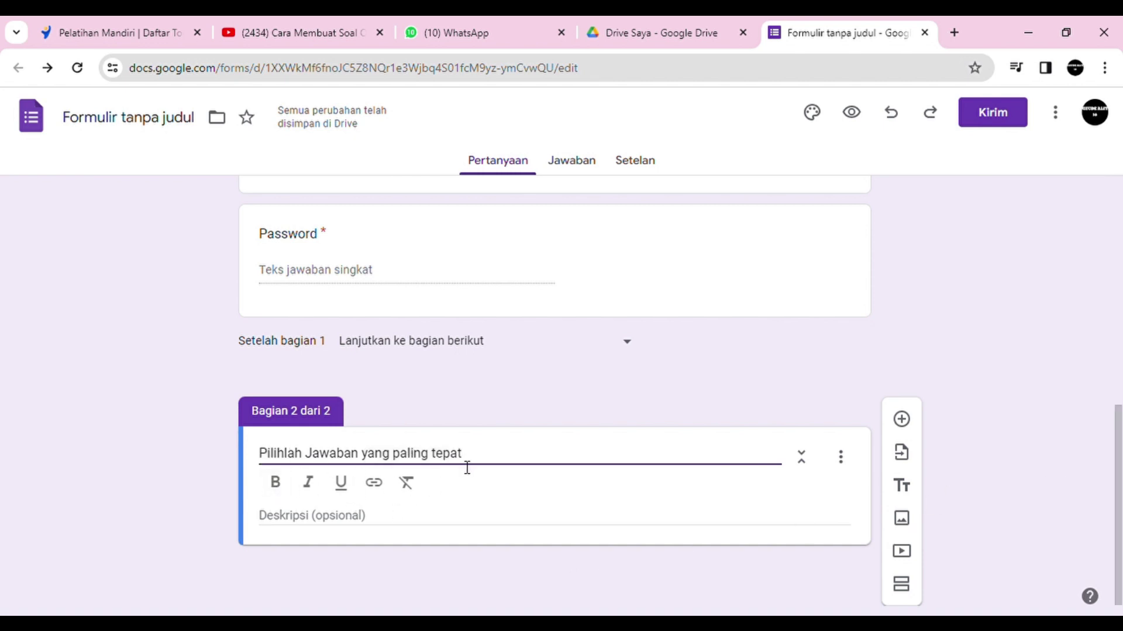
Step: Add a question in section two and paste the Pancasila inter-religious respect question text
click(902, 420)
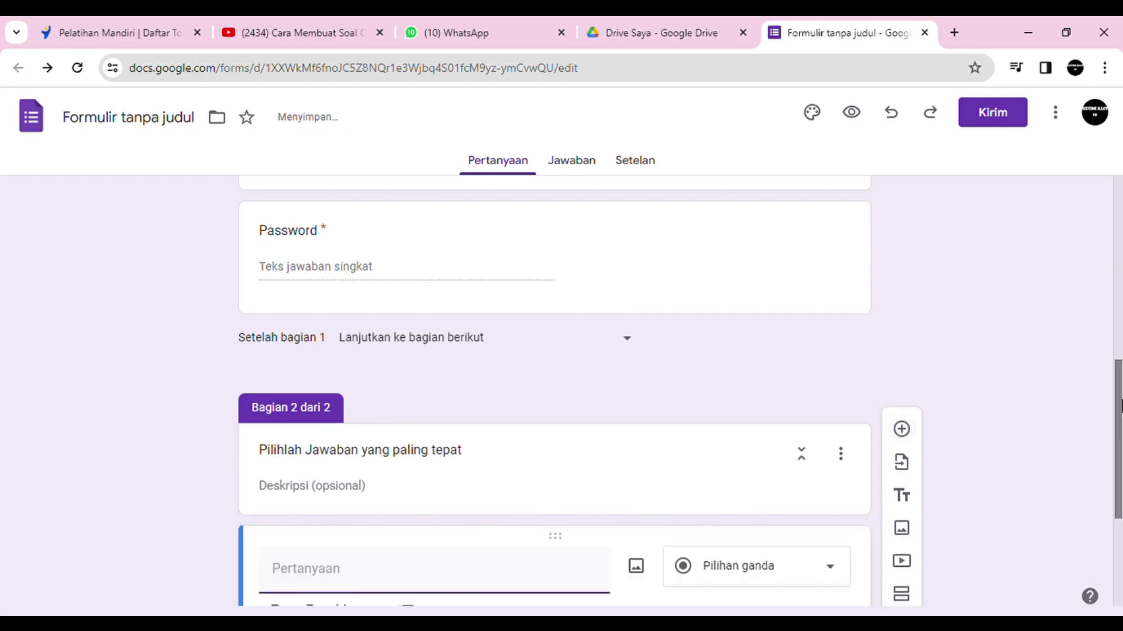
drag(1118, 412, 1117, 492)
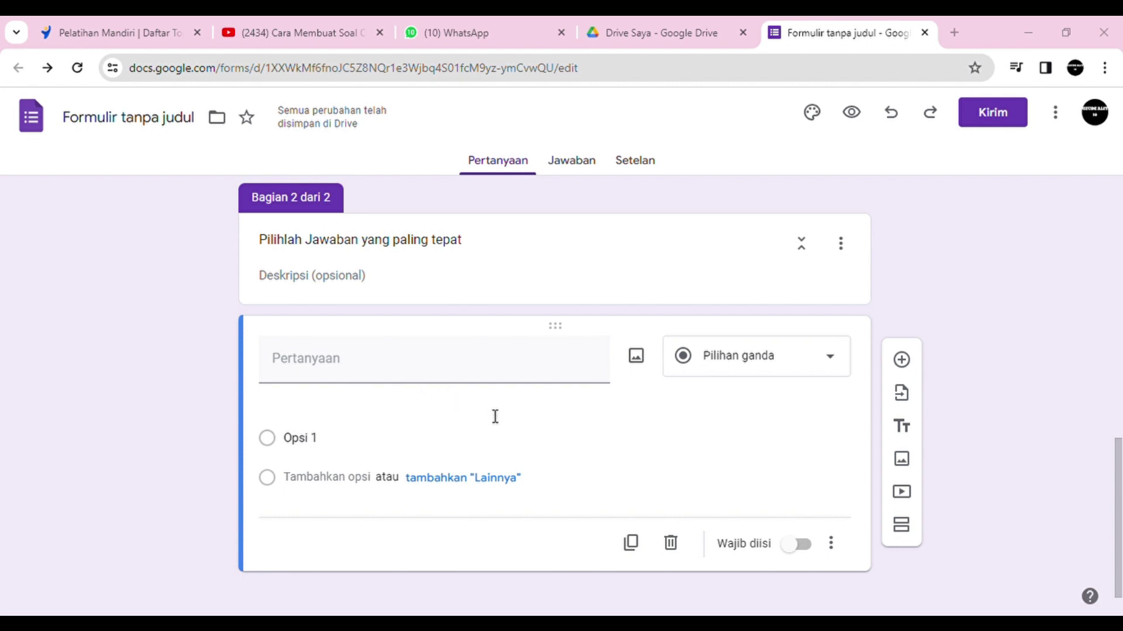
click(409, 403)
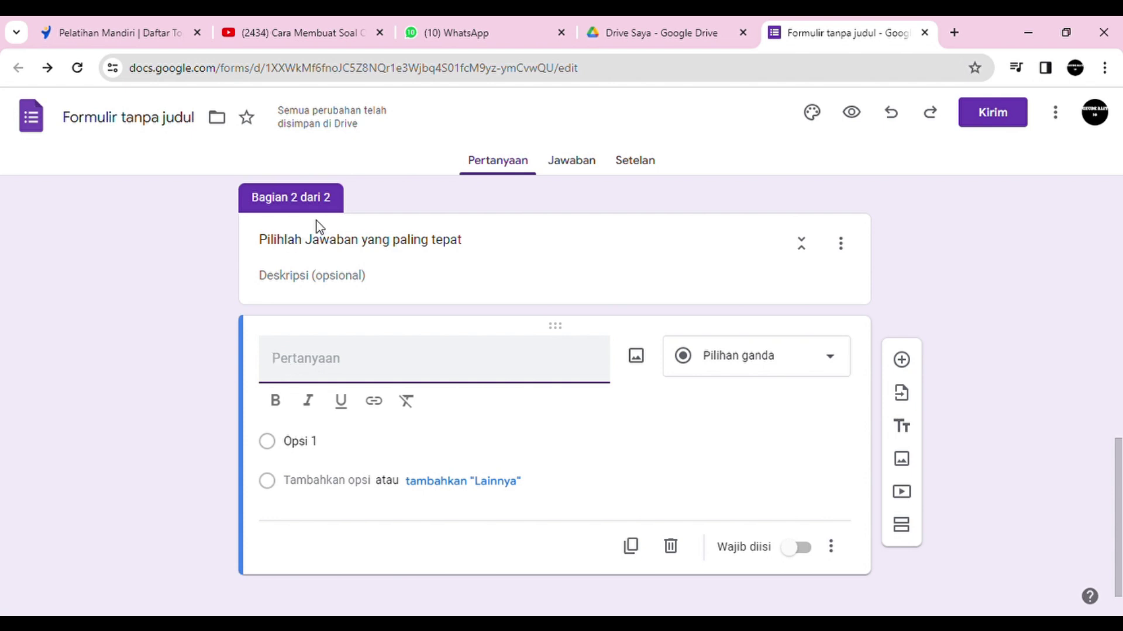
text(Antar umat beragama kita harus saling menghormati, termasuk ke dalam nilai Pancasila, sila ke ....)
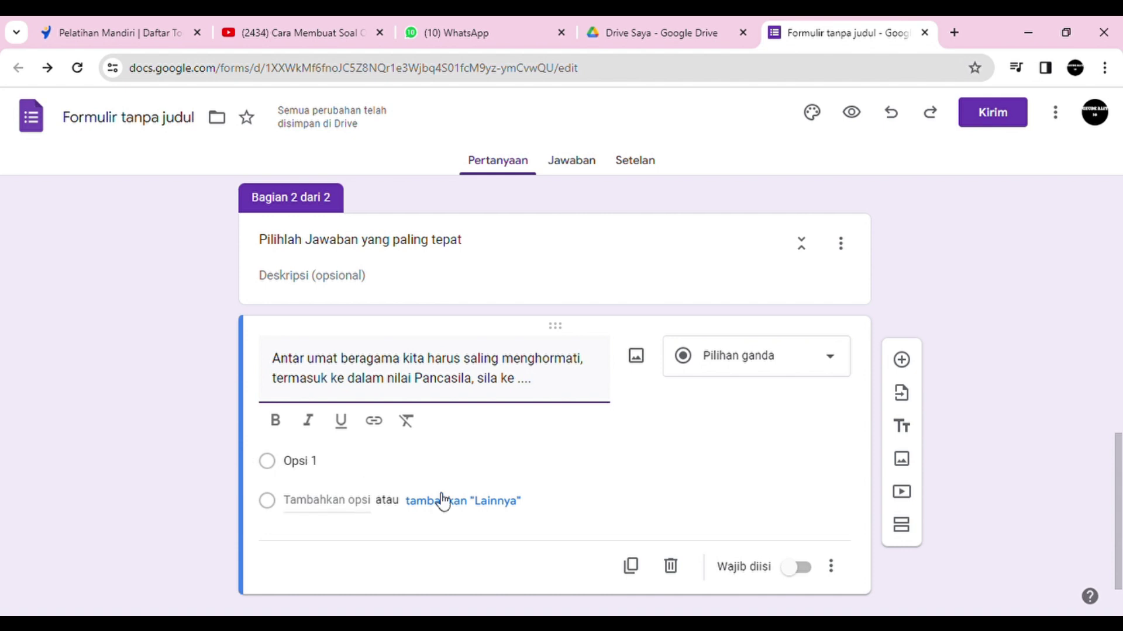
click(549, 614)
Step: Paste the answer choices into the options and trim the first option down to 1
click(316, 469)
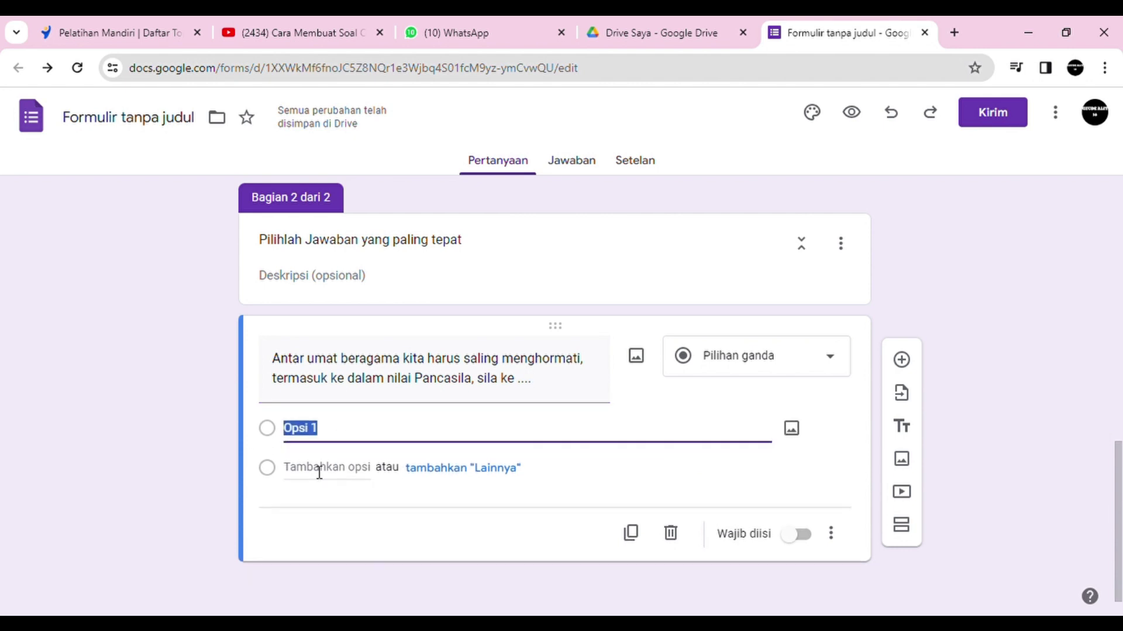
text(A. 1	C. 3 B. 2	D. 4)
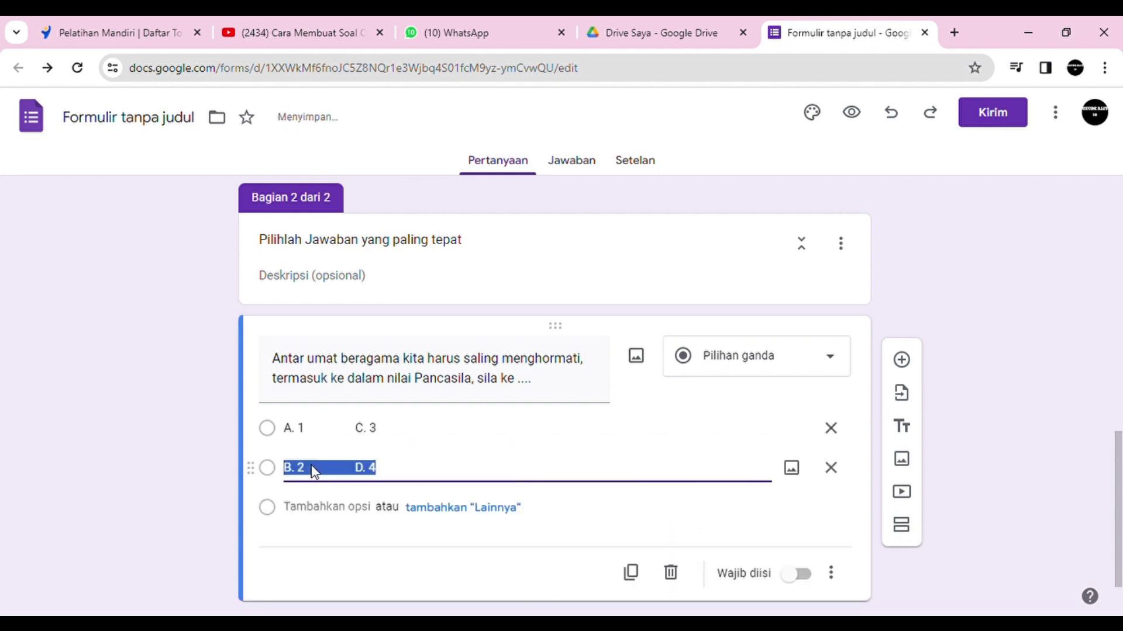
click(306, 432)
click(305, 432)
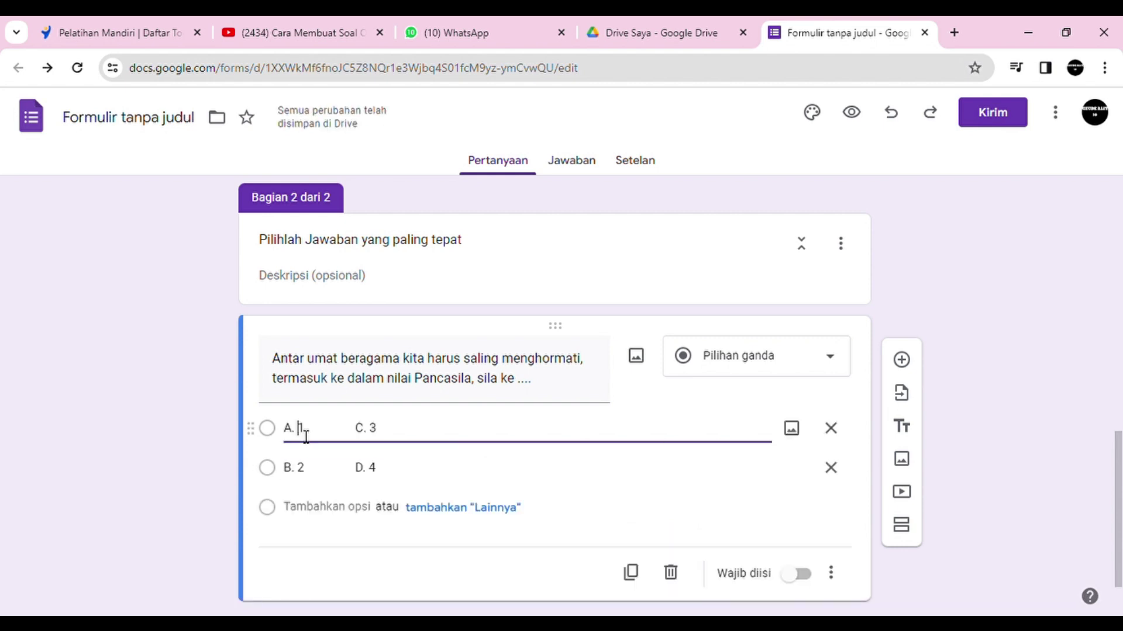
key(BackSpace)
key(BackSpace)
key(BackSpace)
click(393, 435)
key(BackSpace)
key(BackSpace)
key(BackSpace)
key(BackSpace)
key(BackSpace)
key(BackSpace)
key(BackSpace)
key(BackSpace)
Step: Trim the extra text from the second option and add options 3 and 4
click(408, 470)
click(406, 475)
key(BackSpace)
key(BackSpace)
key(BackSpace)
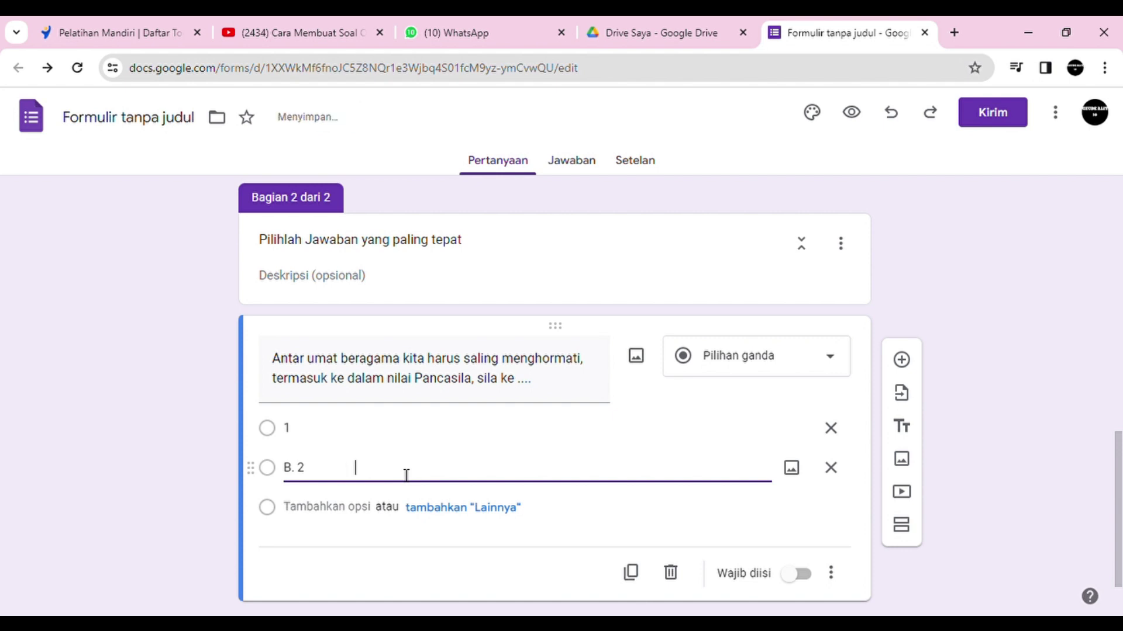
click(269, 514)
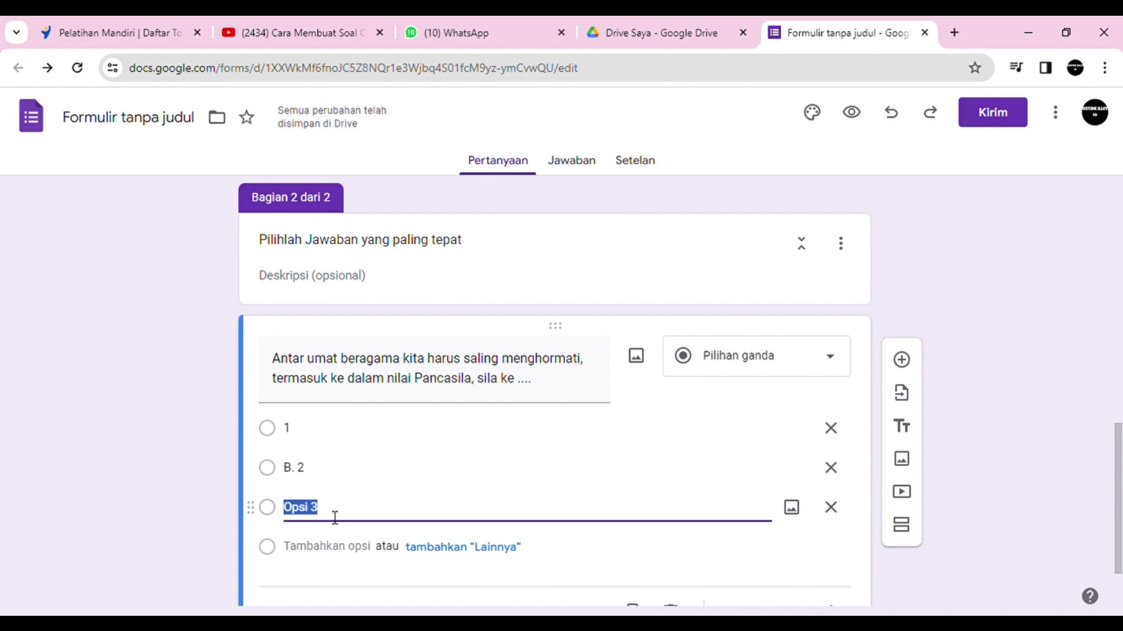
text(3)
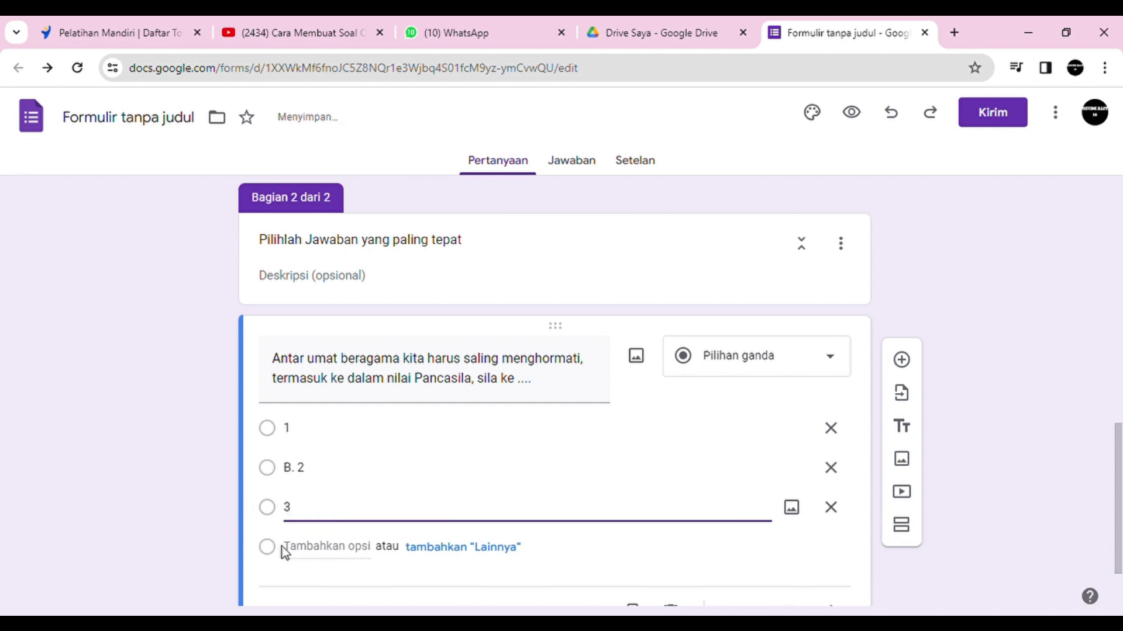
click(272, 552)
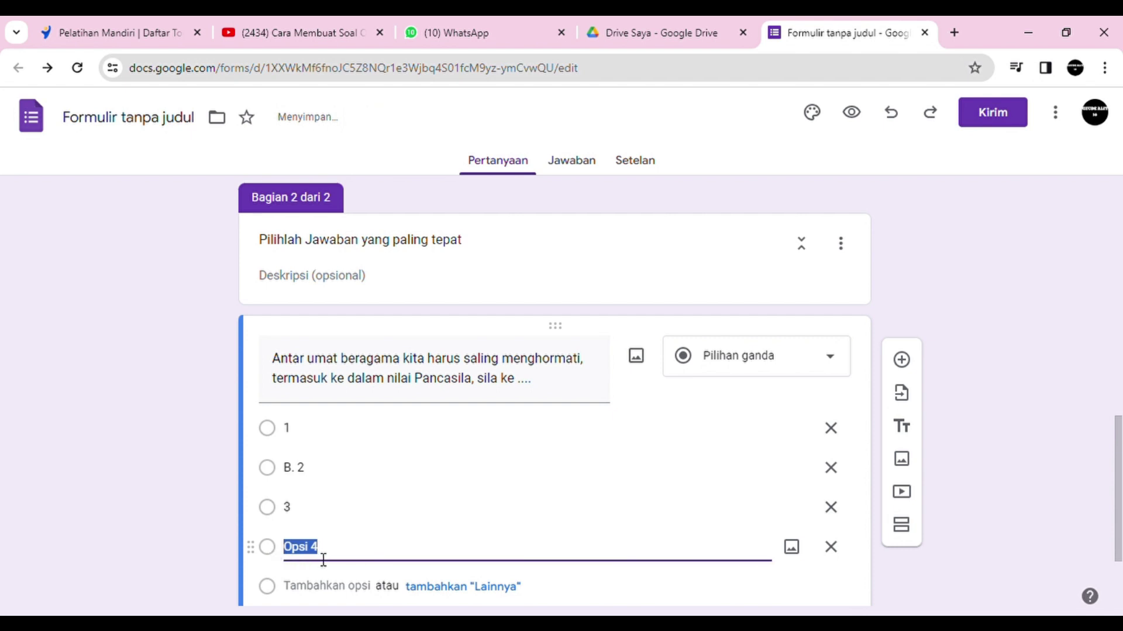
text(4)
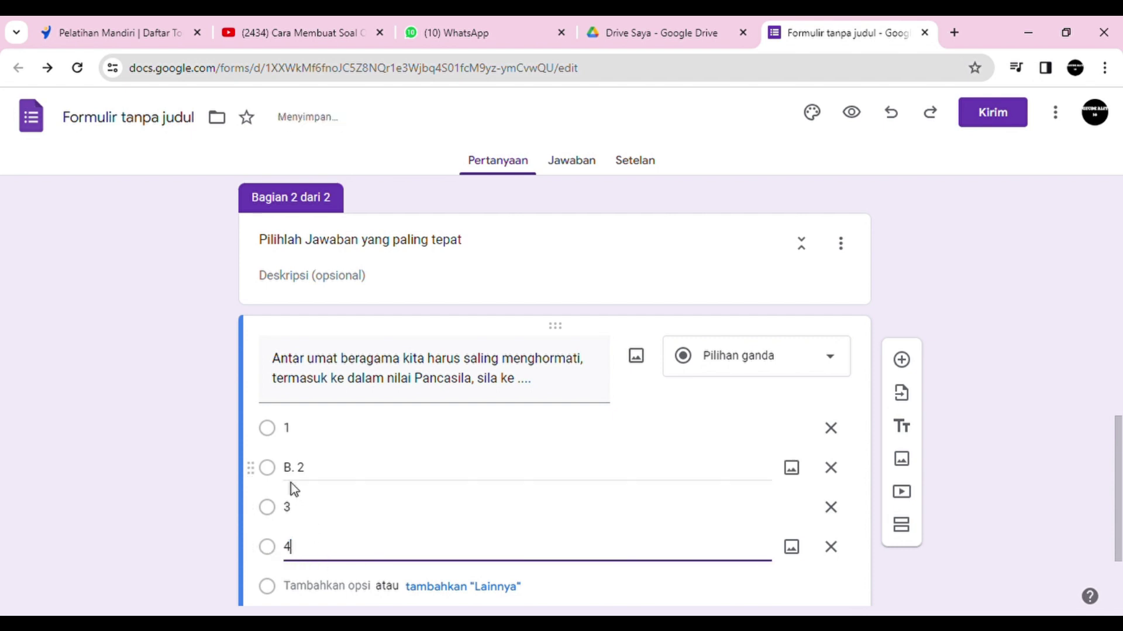
Step: Make the second option read 2 and mark the question as required
triple_click(305, 480)
click(305, 480)
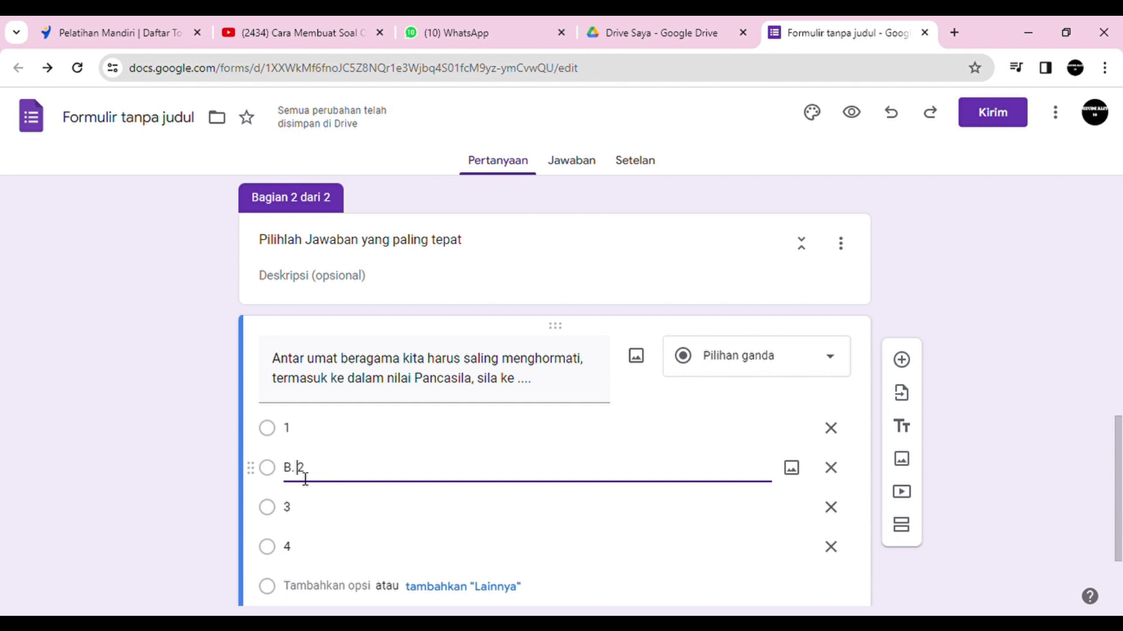
key(BackSpace)
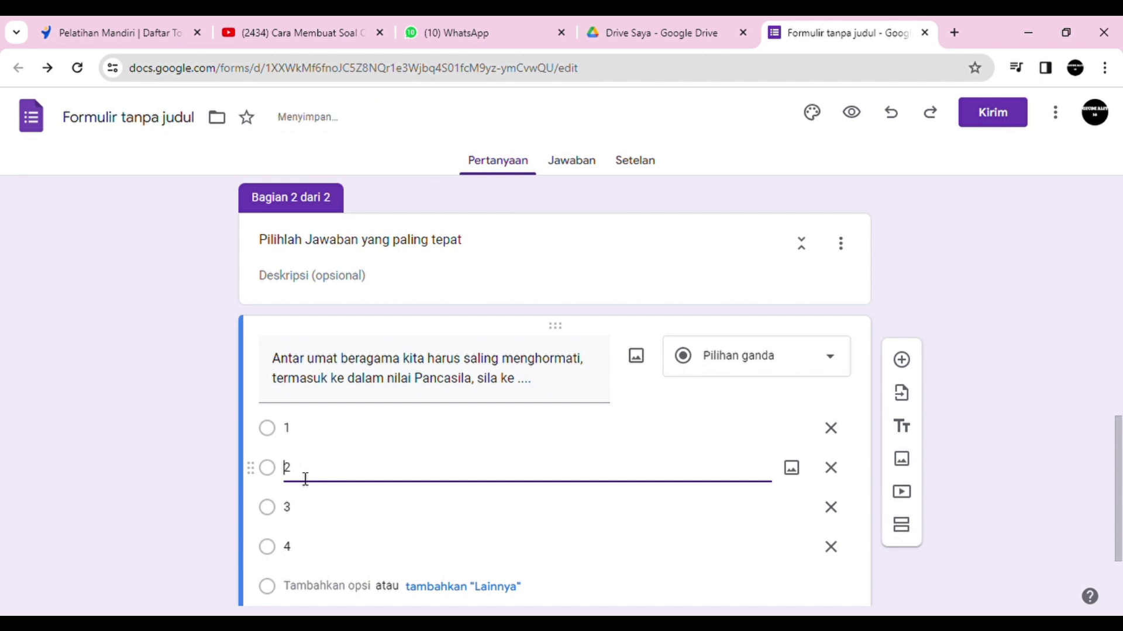
drag(1120, 456, 1119, 497)
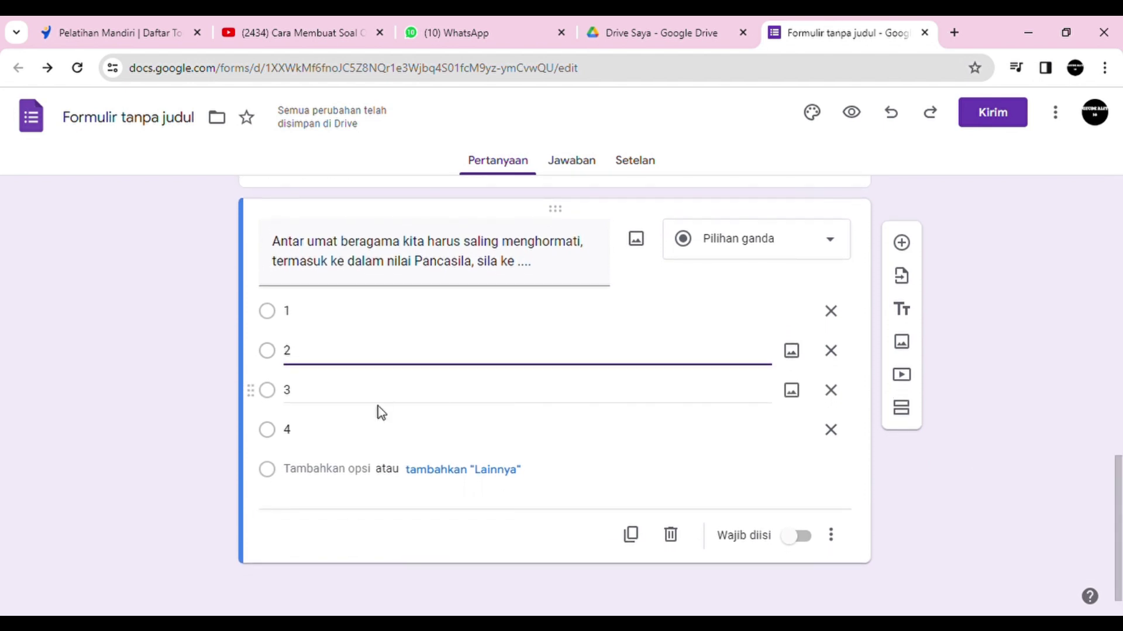
click(794, 543)
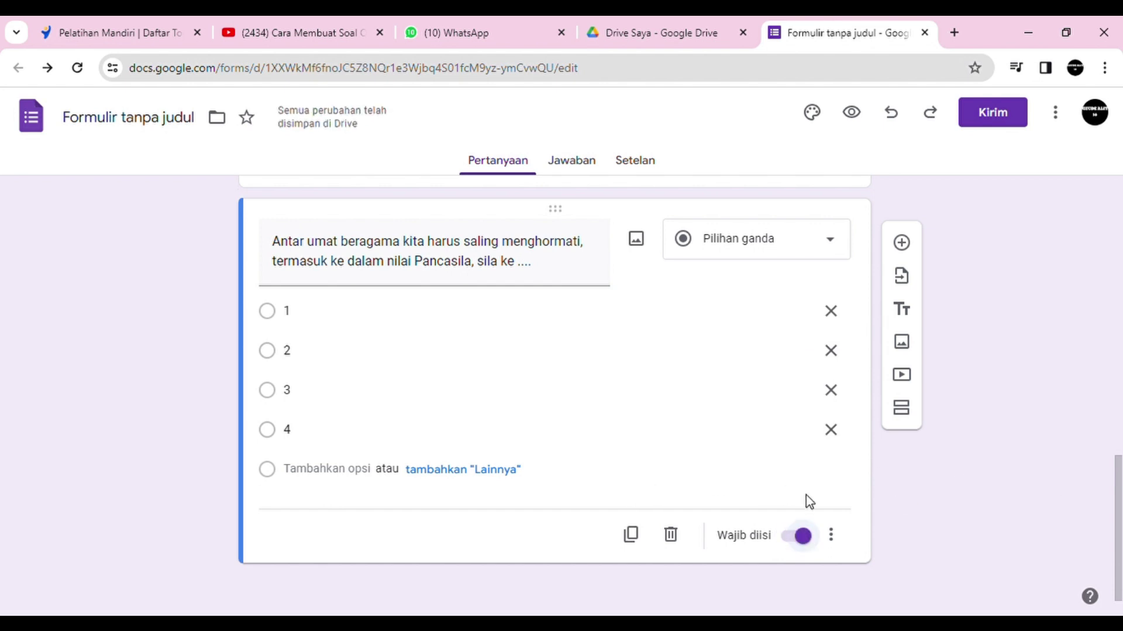
click(831, 535)
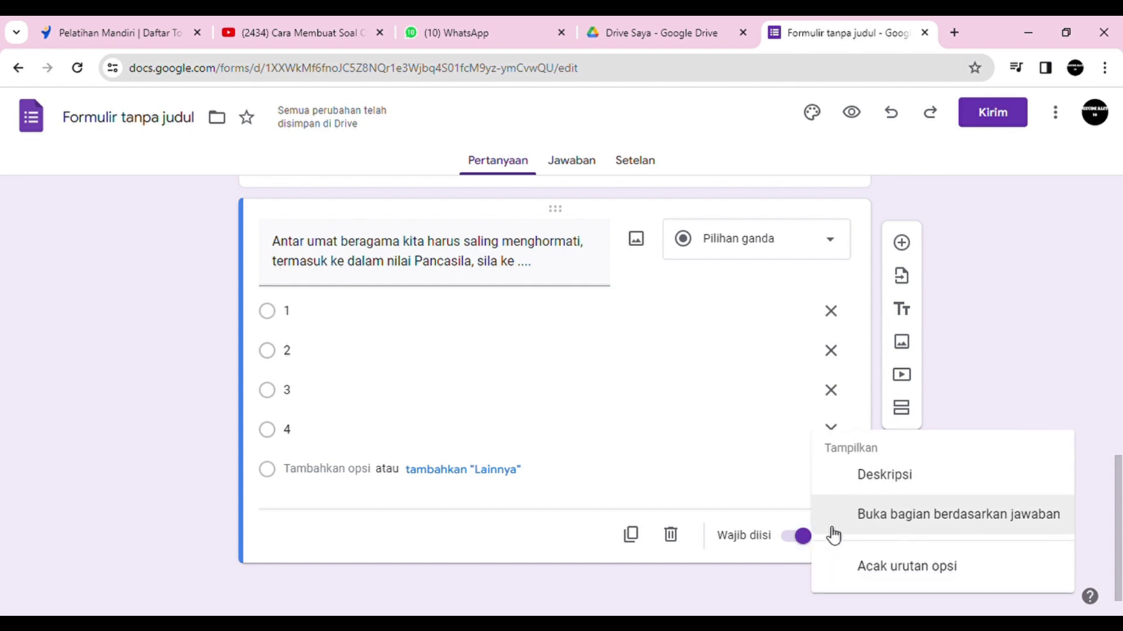
click(659, 439)
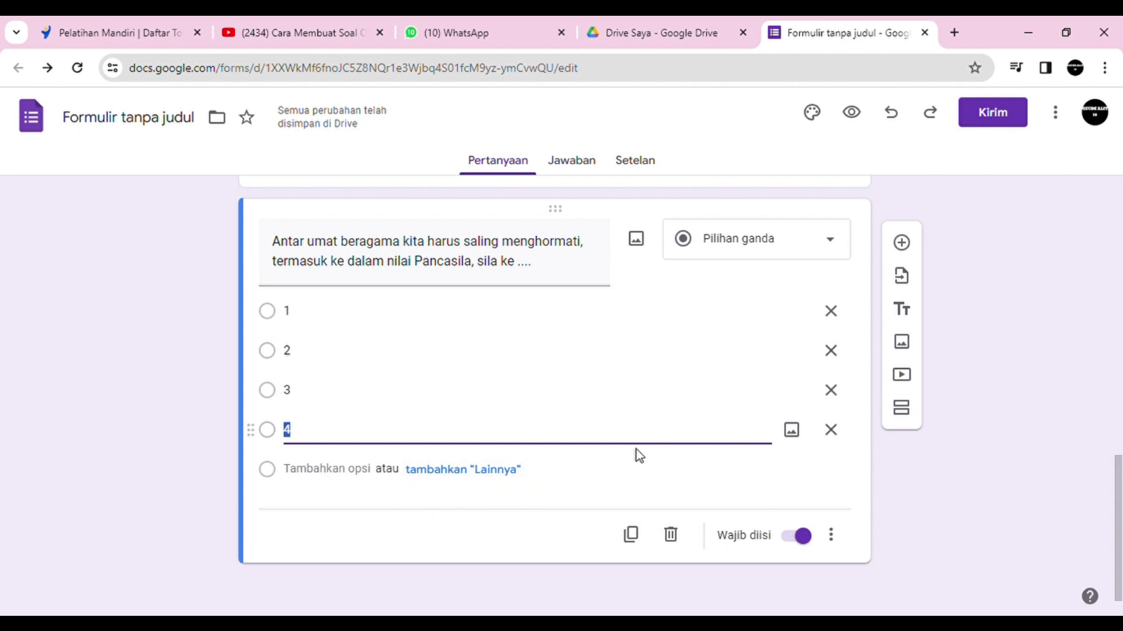
click(838, 246)
click(755, 241)
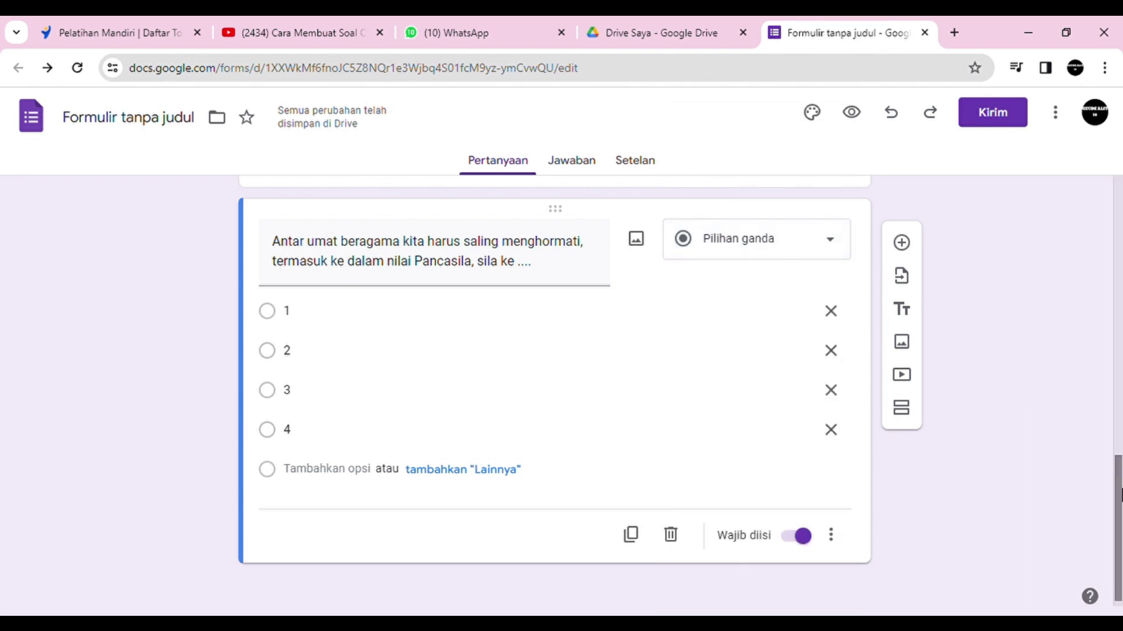
drag(1117, 524, 1108, 436)
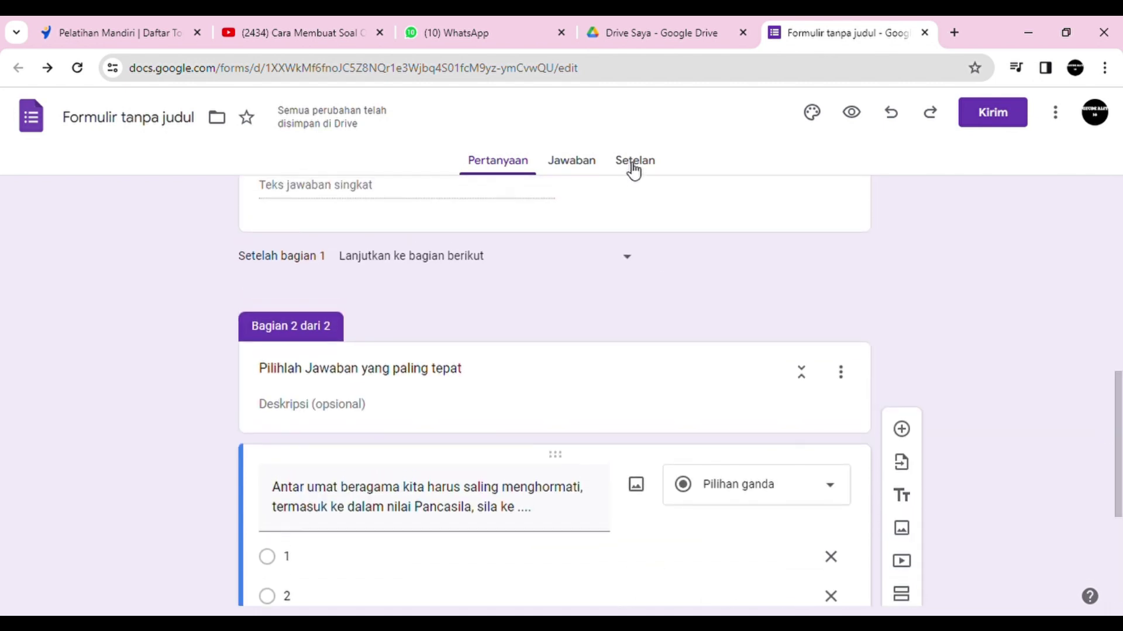
drag(1120, 393, 1094, 343)
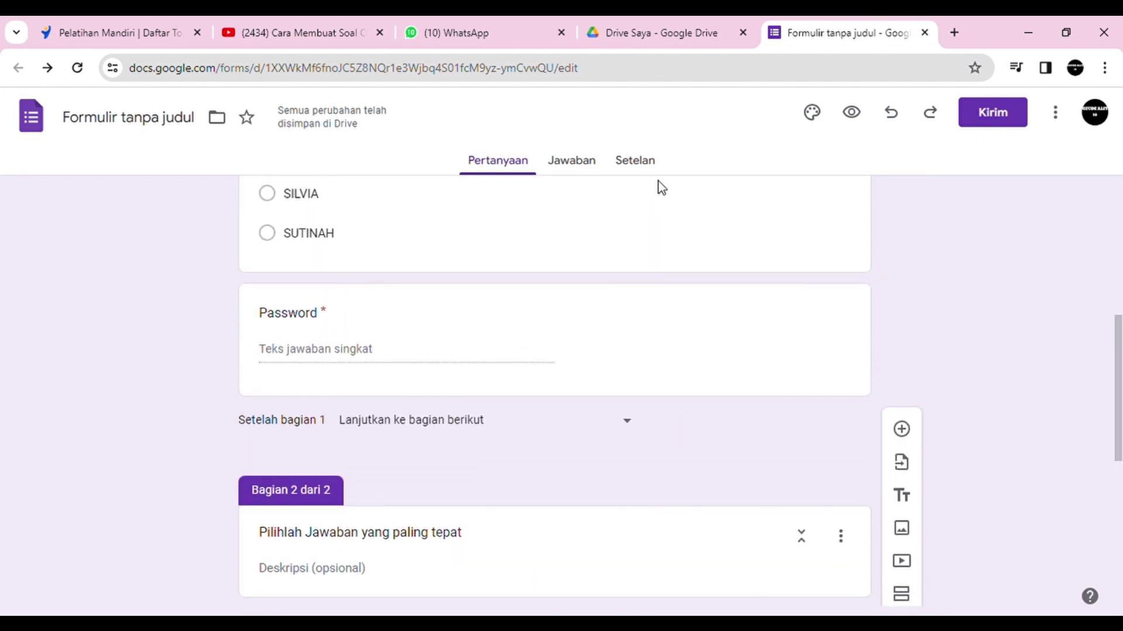
click(644, 170)
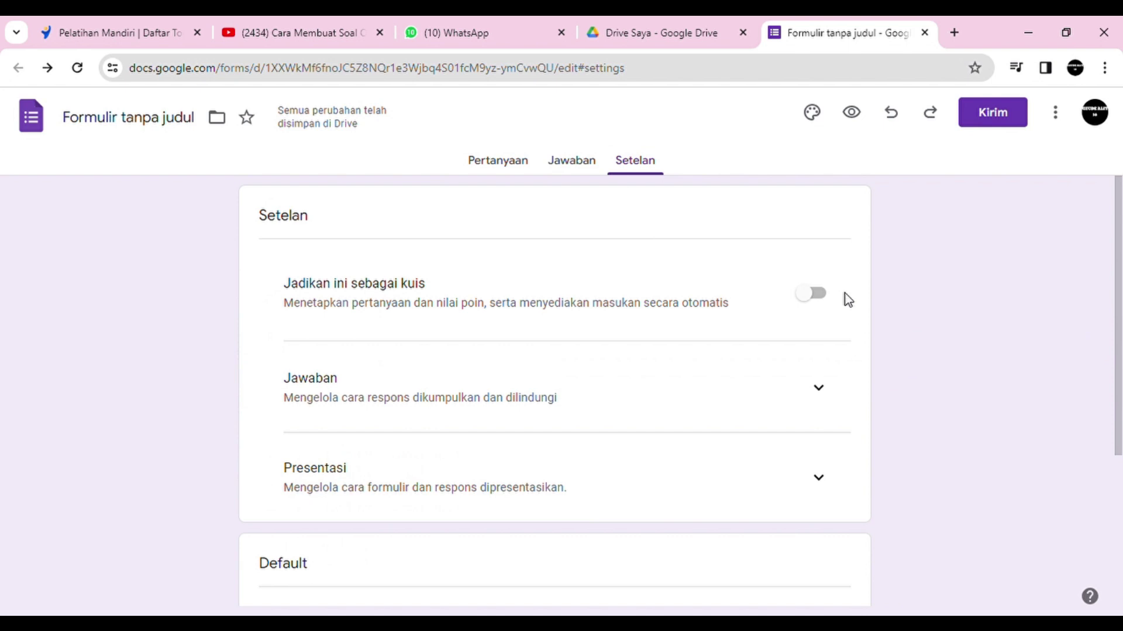
Step: Expand the Presentasi and Jawaban settings and turn on 'Batasi ke 1 jawaban'
mouse_move(1118, 384)
mouse_down()
mouse_move(1118, 439)
mouse_move(1118, 379)
mouse_up()
click(819, 485)
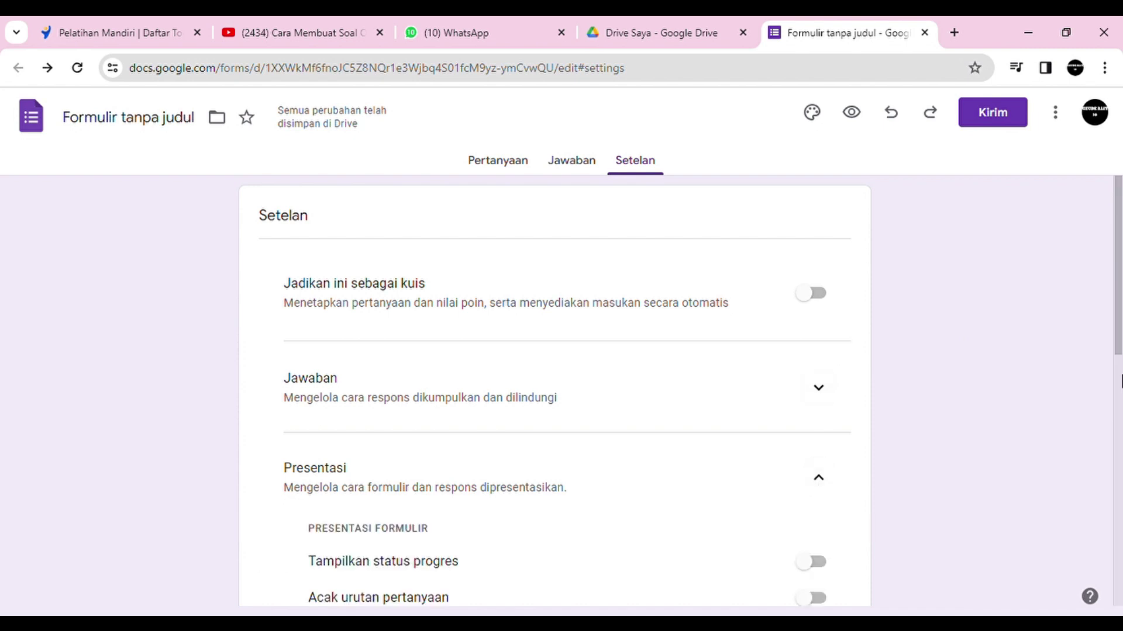
mouse_move(1119, 349)
mouse_down()
mouse_move(1119, 594)
mouse_move(1119, 349)
mouse_up()
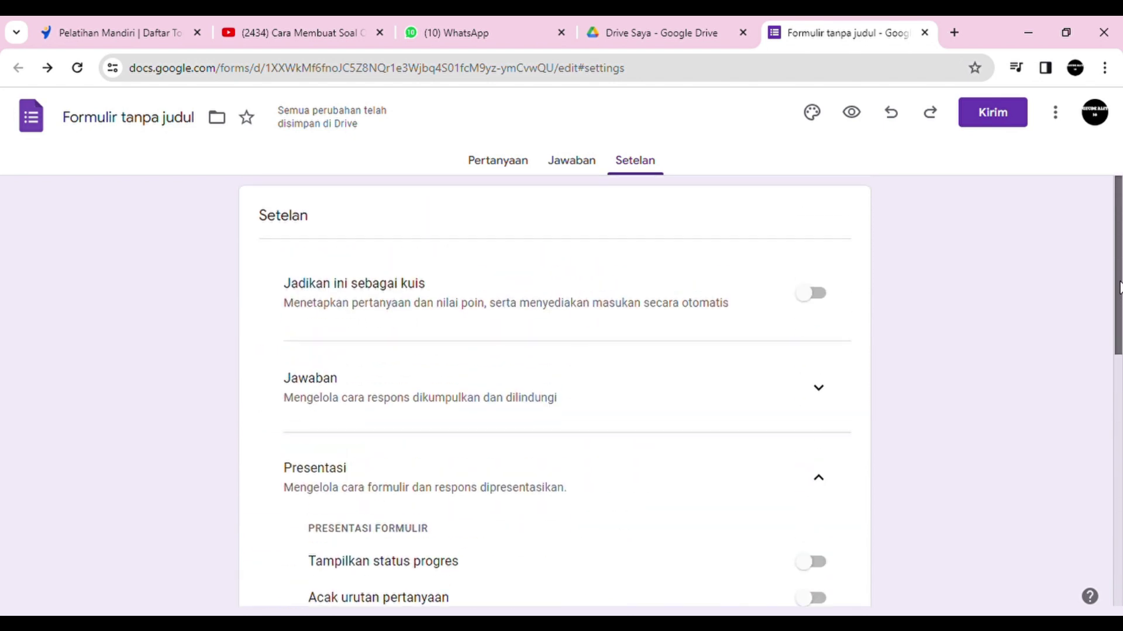
click(833, 388)
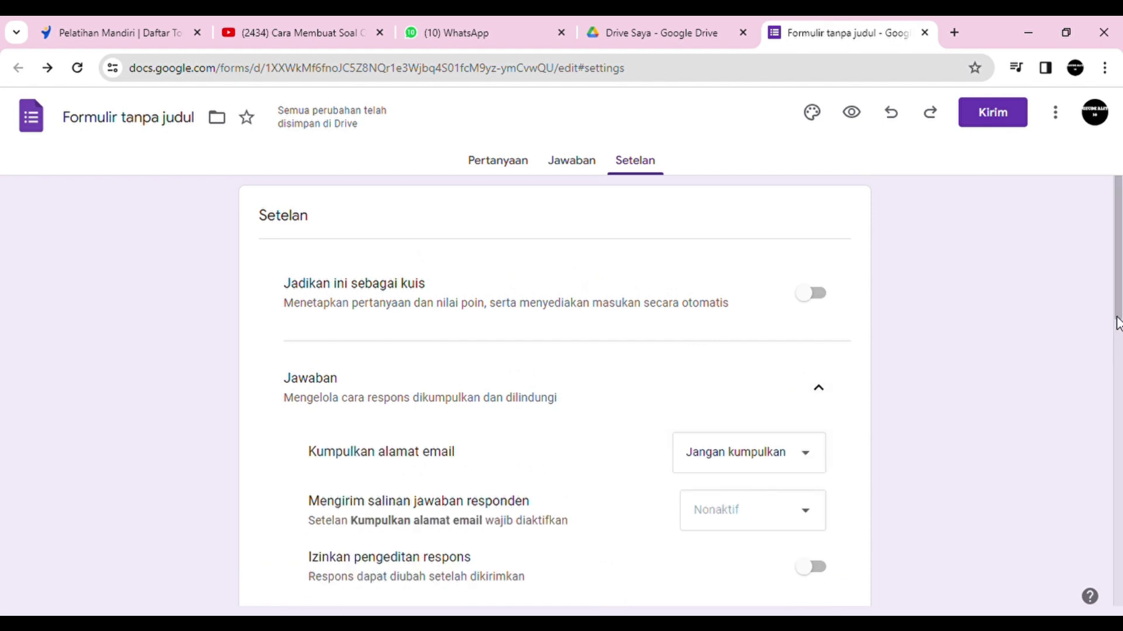
drag(1118, 323, 1119, 373)
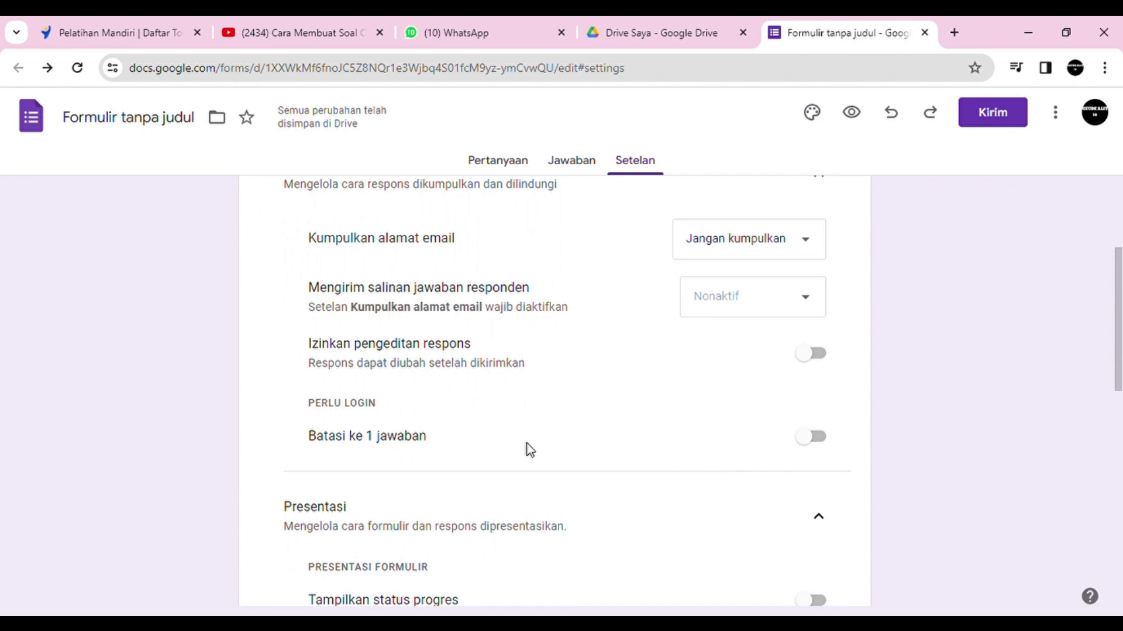
click(815, 439)
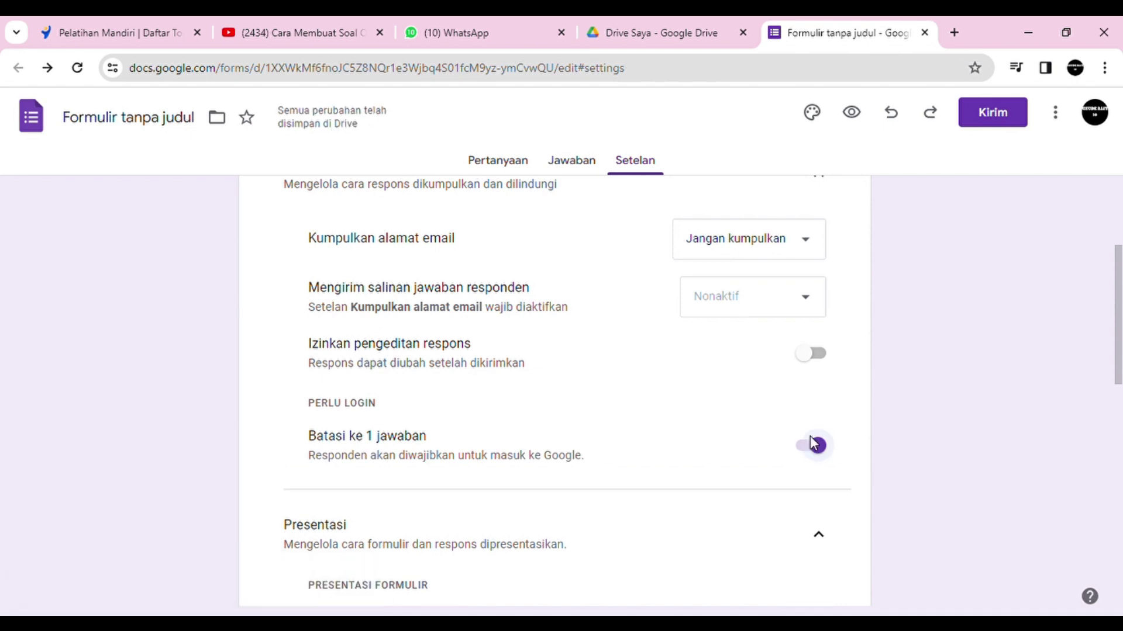
drag(1117, 378, 1119, 285)
scroll(1108, 310, down, 1)
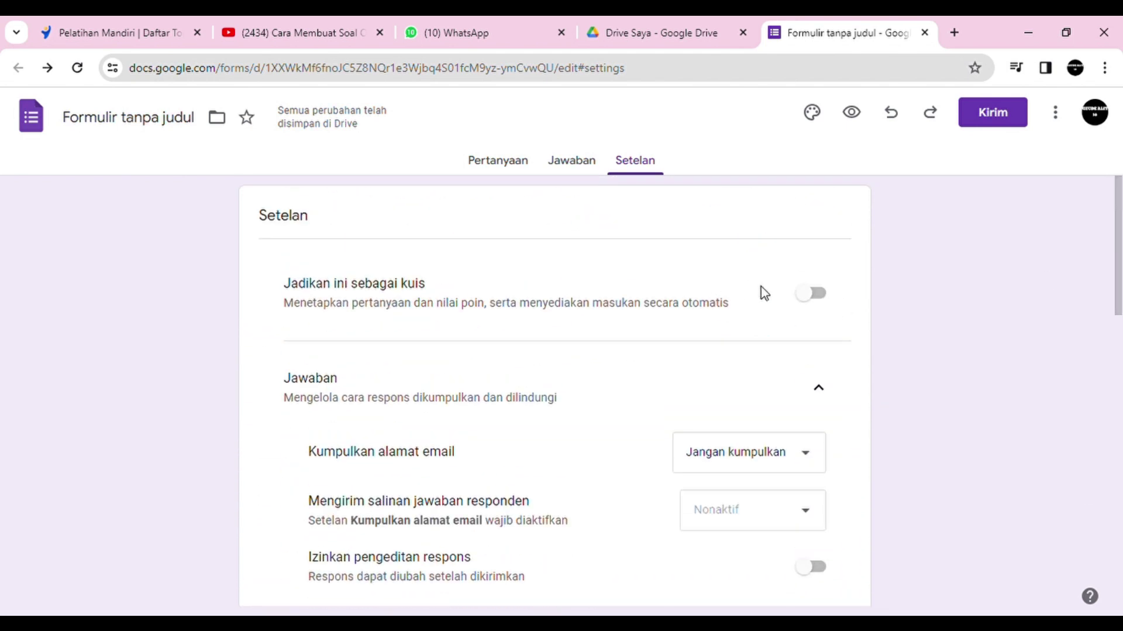
Step: Turn on quiz mode, release grades immediately, and hide missed questions and correct answers
click(810, 295)
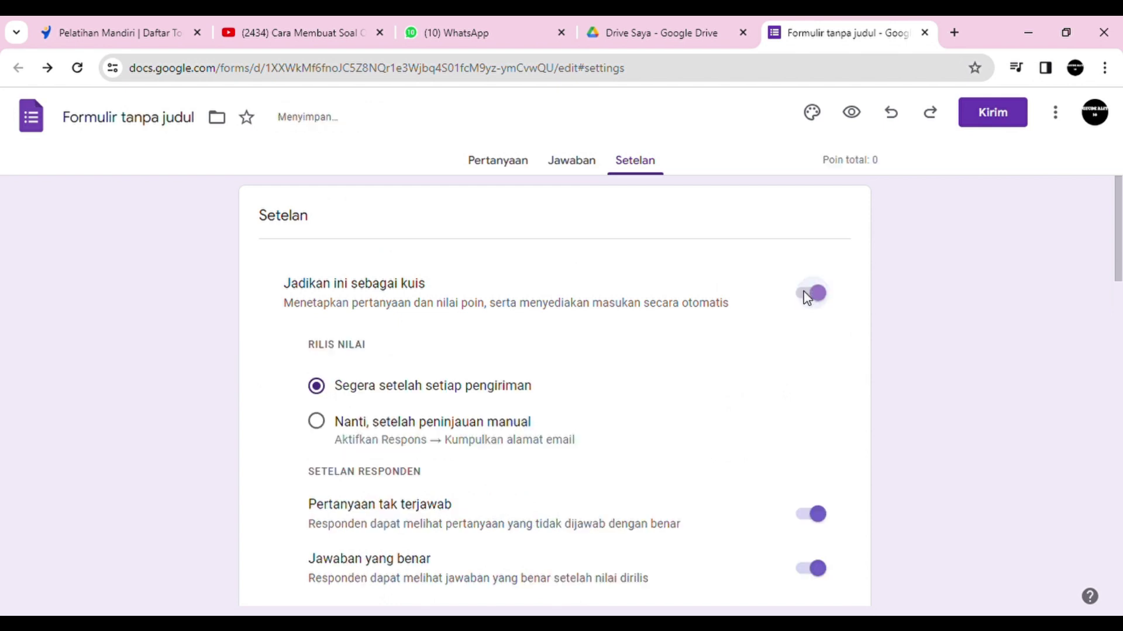
scroll(1116, 193, down, 1)
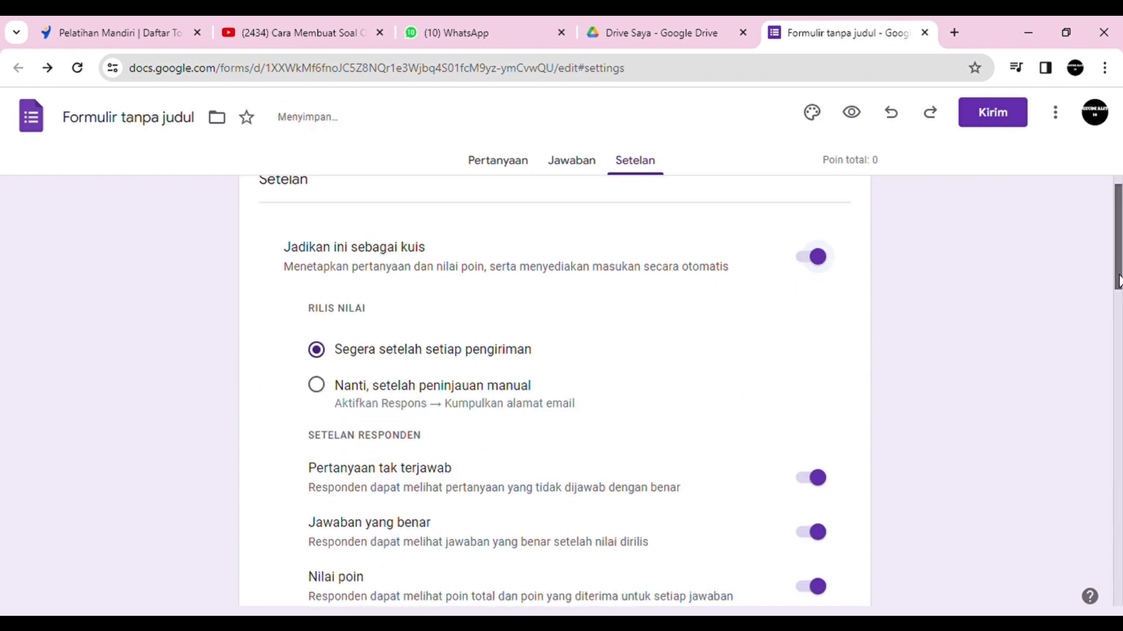
click(319, 326)
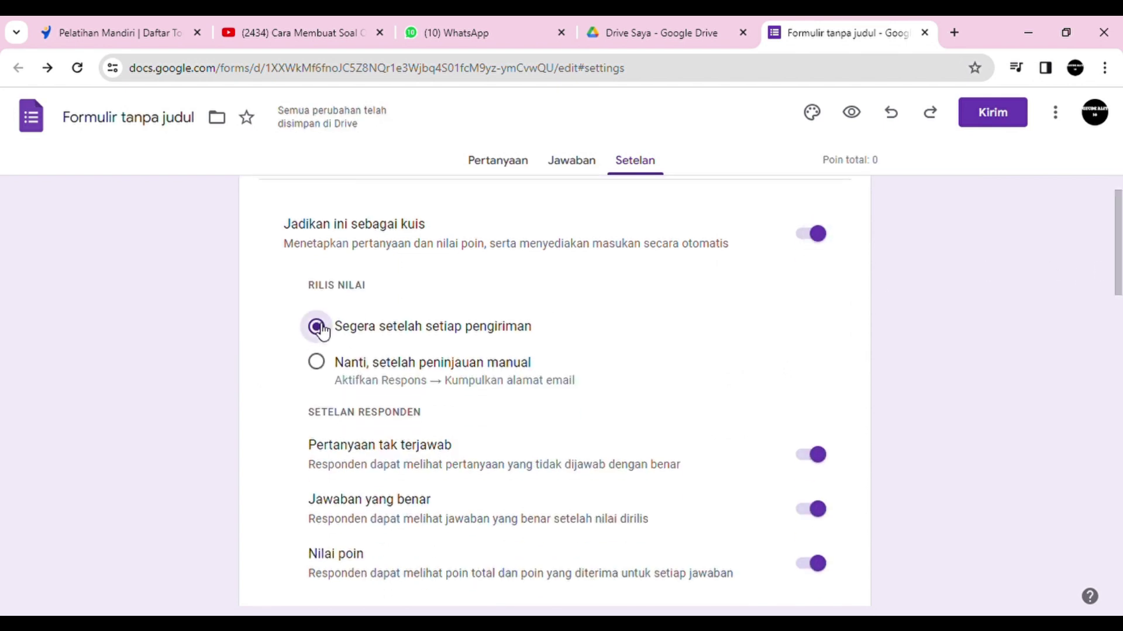
scroll(851, 279, down, 3)
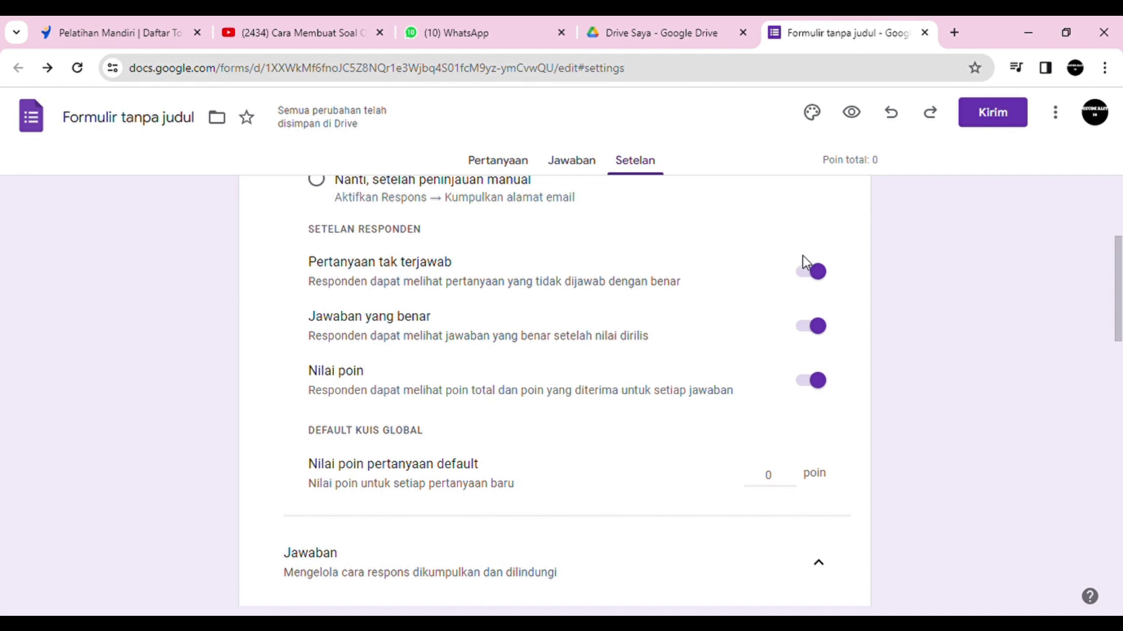
click(818, 274)
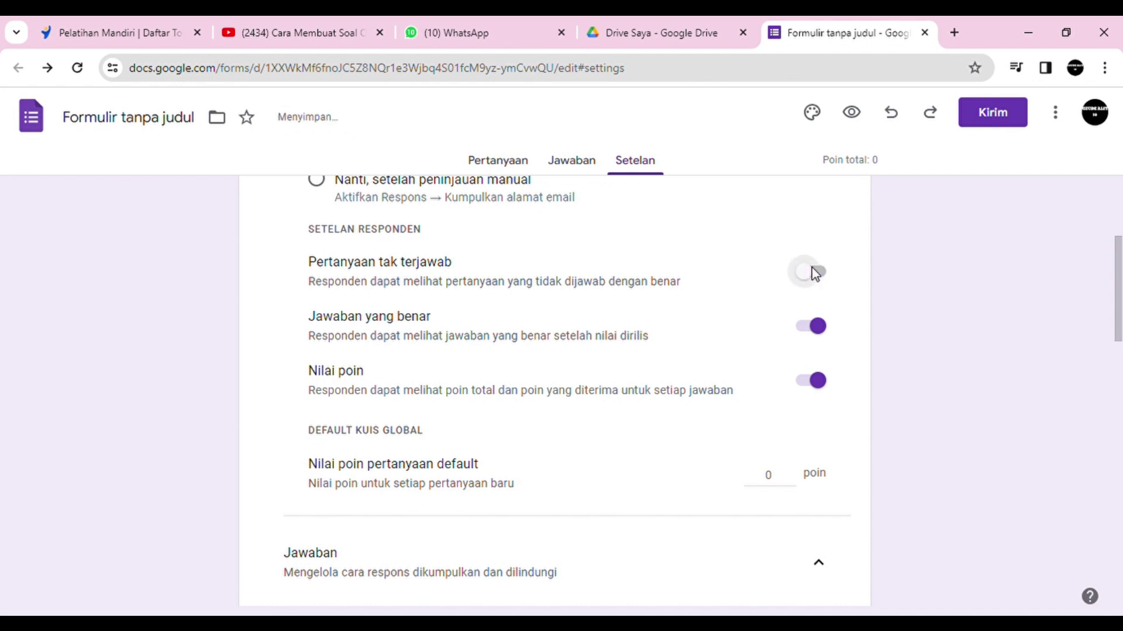
click(819, 335)
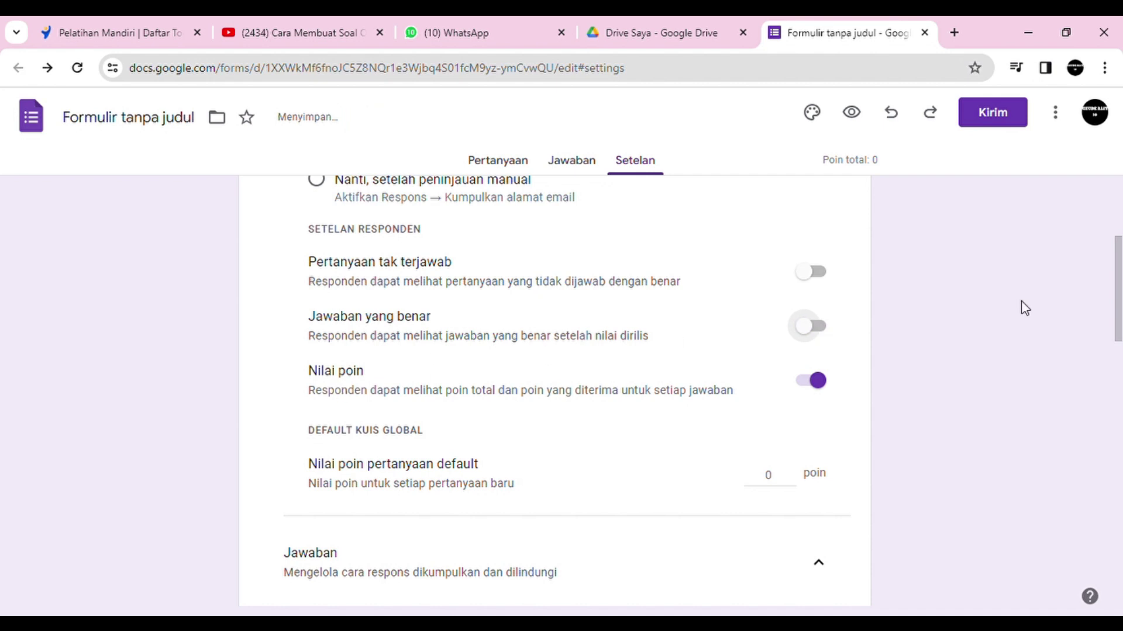
drag(1118, 320, 1120, 484)
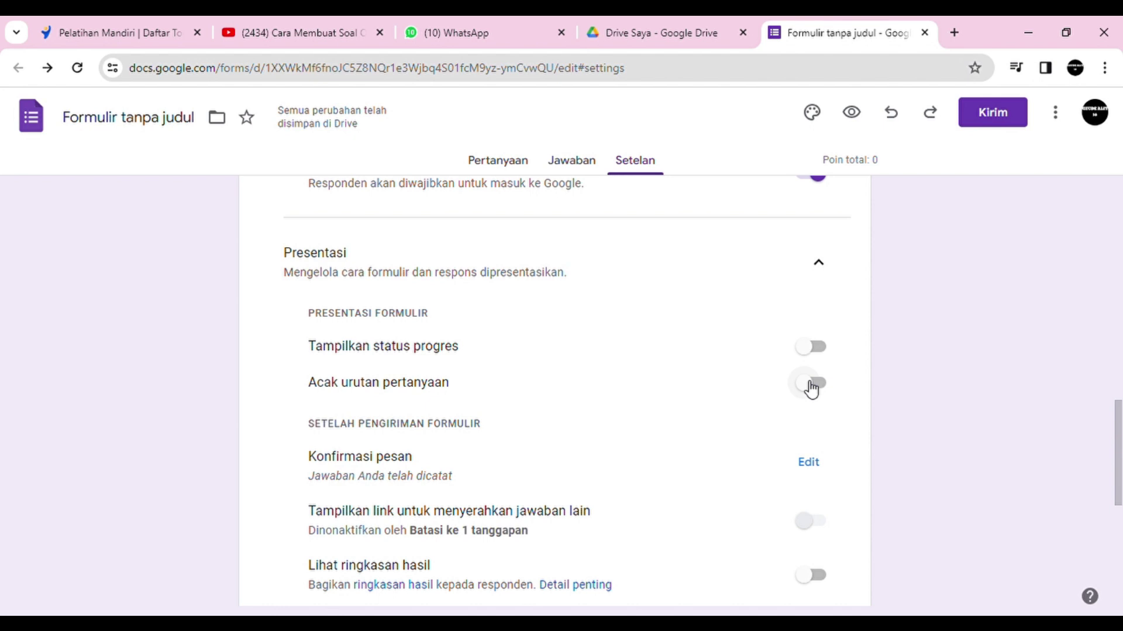
Step: Turn on 'Acak urutan pertanyaan', then return to the Pertanyaan tab at the Pancasila question
click(810, 390)
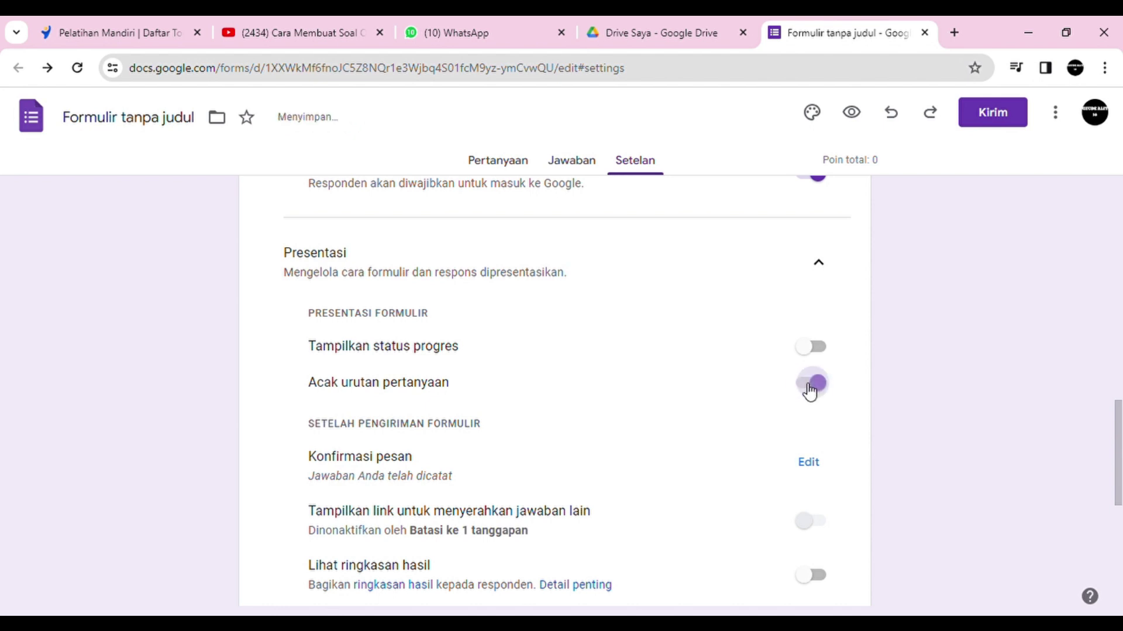
drag(1118, 490, 1117, 145)
click(477, 168)
drag(1119, 260, 1120, 541)
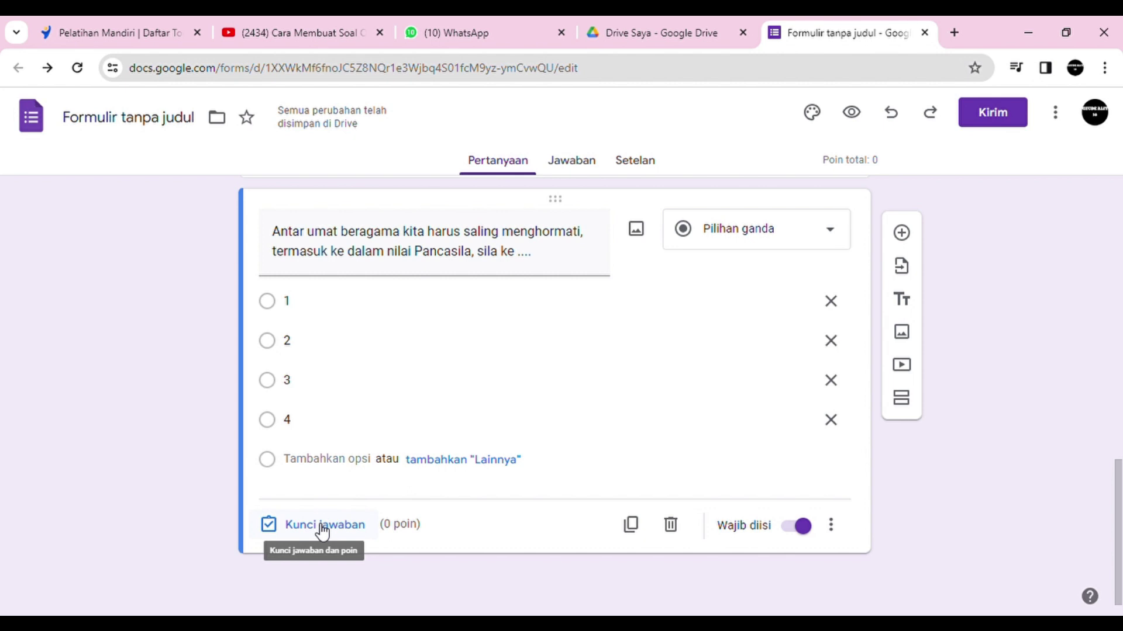
Step: Open the Pancasila question's answer key and mark option 1 as correct
click(322, 526)
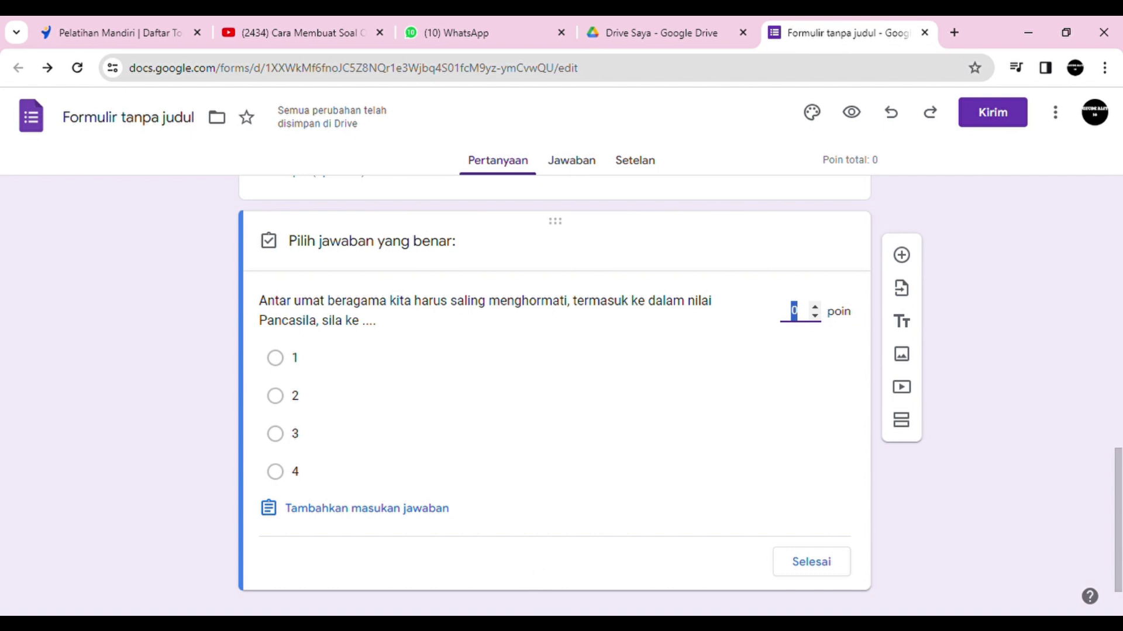
click(614, 587)
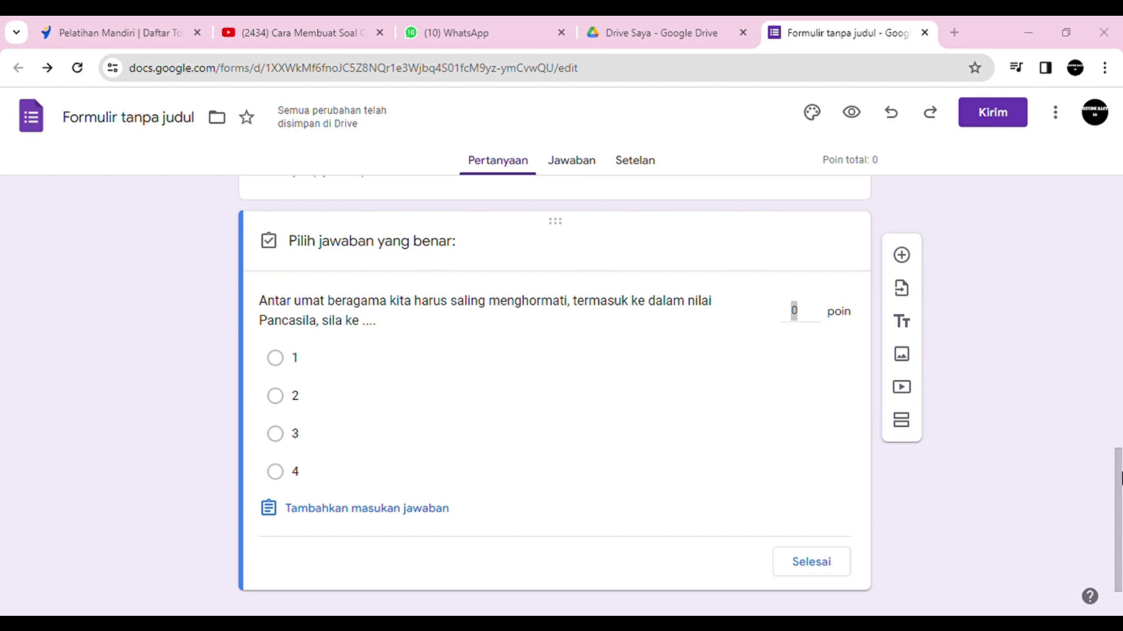
key(alt+Tab)
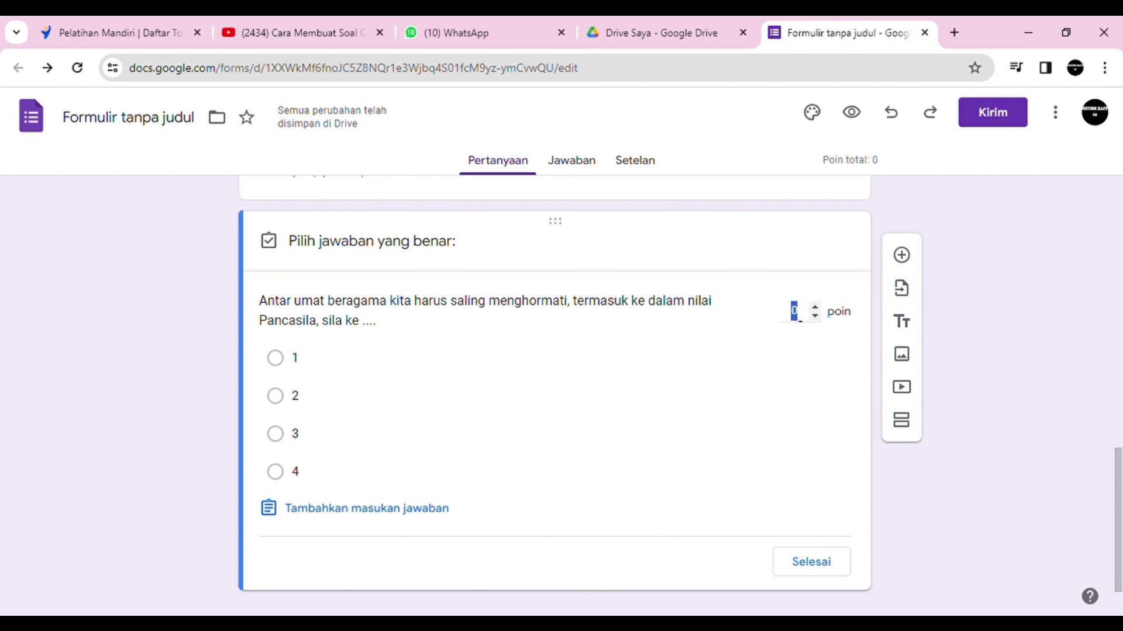
click(275, 358)
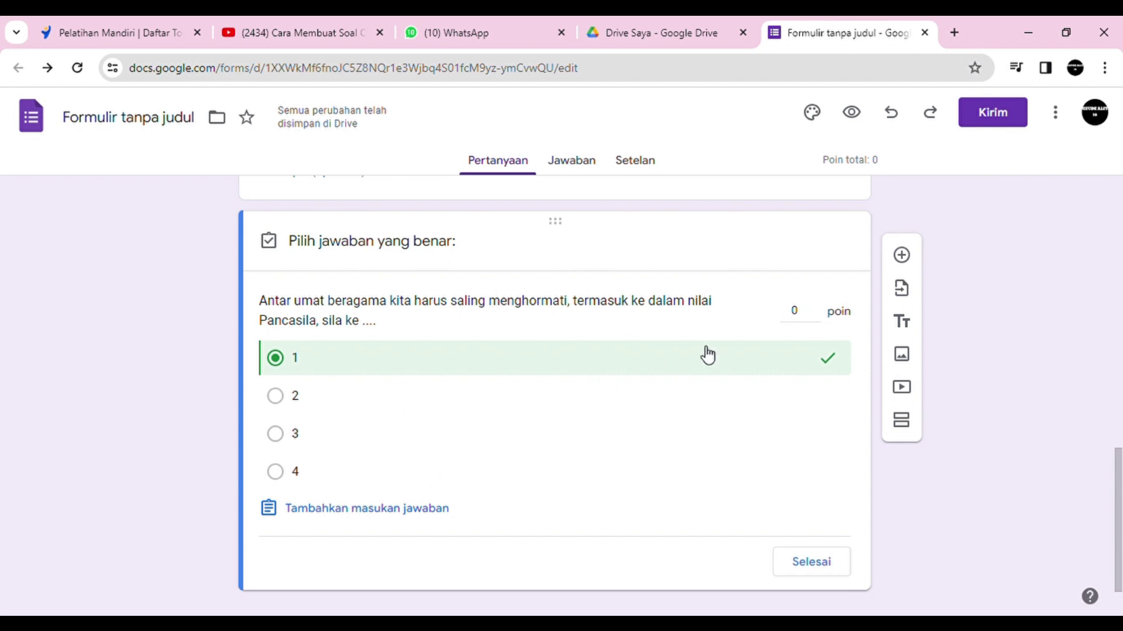
Step: Set the question's value to 20 points and finish the answer key
click(816, 309)
click(816, 309)
click(816, 308)
click(816, 309)
click(816, 309)
click(816, 309)
click(816, 308)
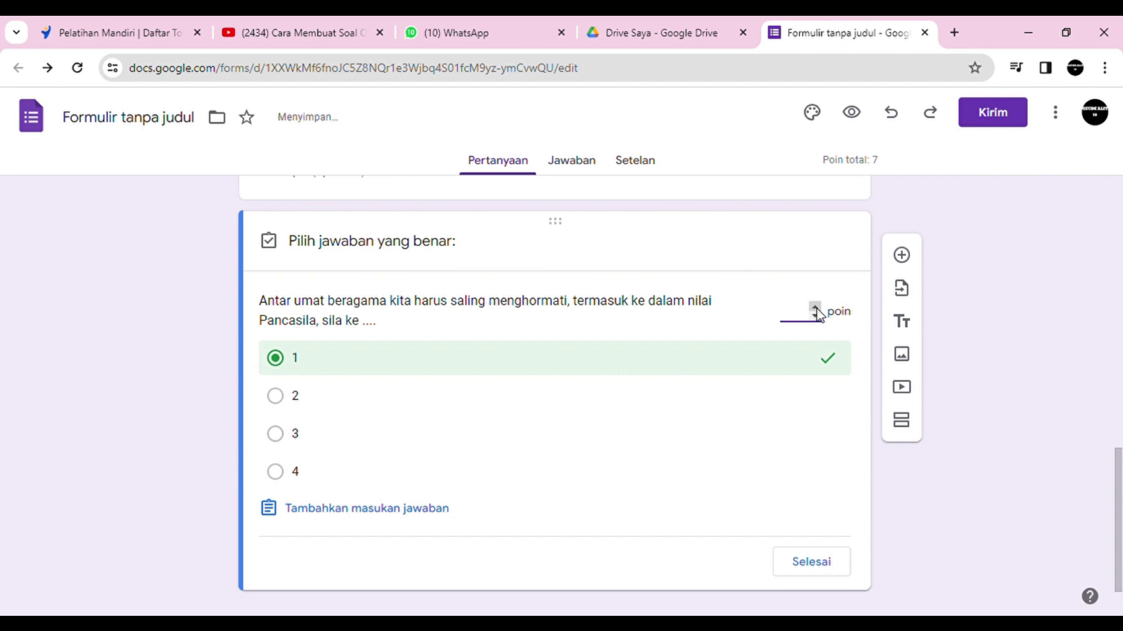
text(20)
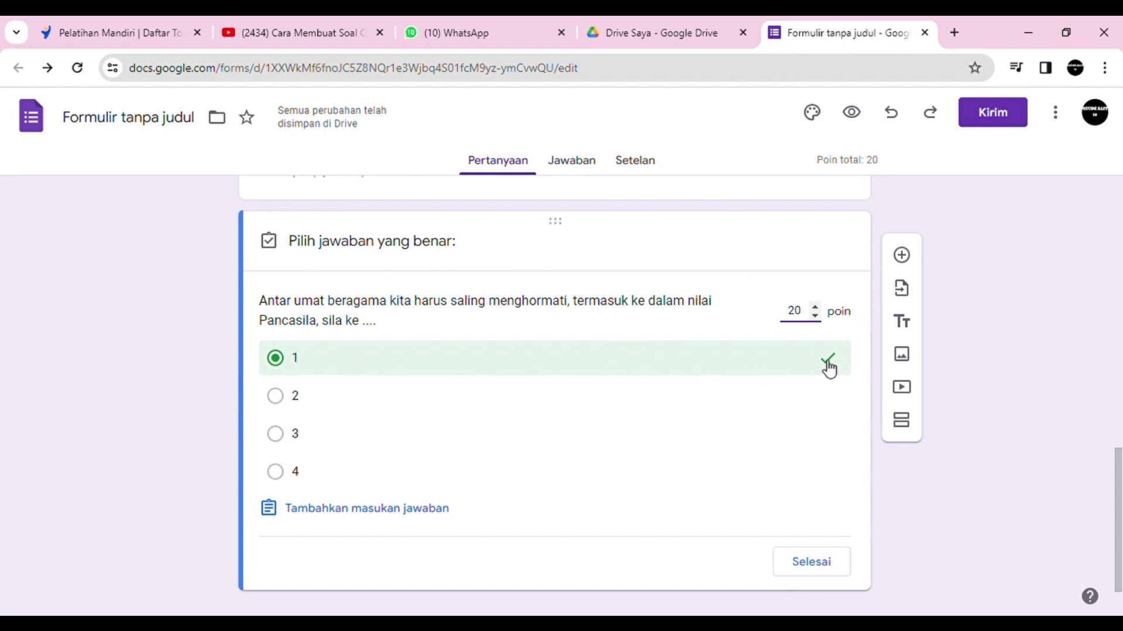
click(798, 570)
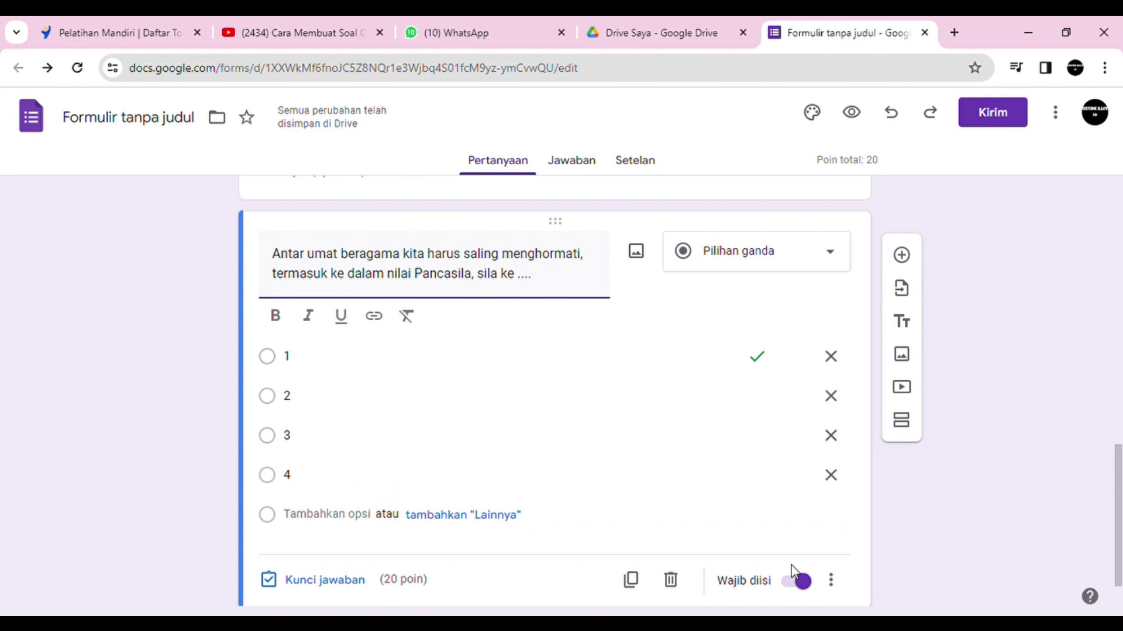
drag(1119, 496, 1120, 529)
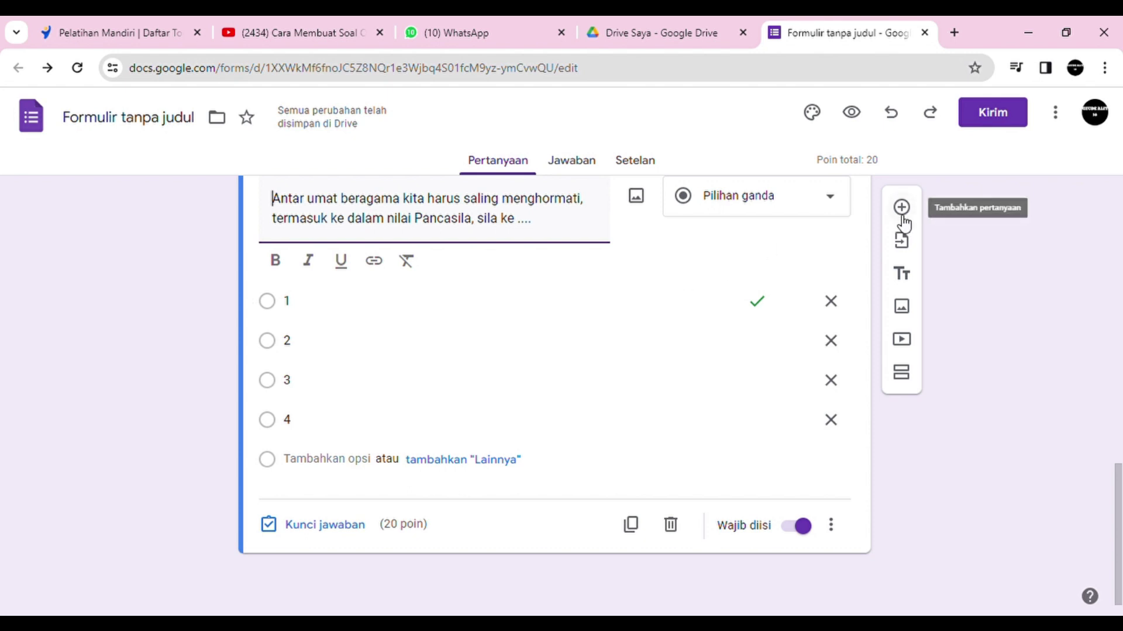
click(902, 216)
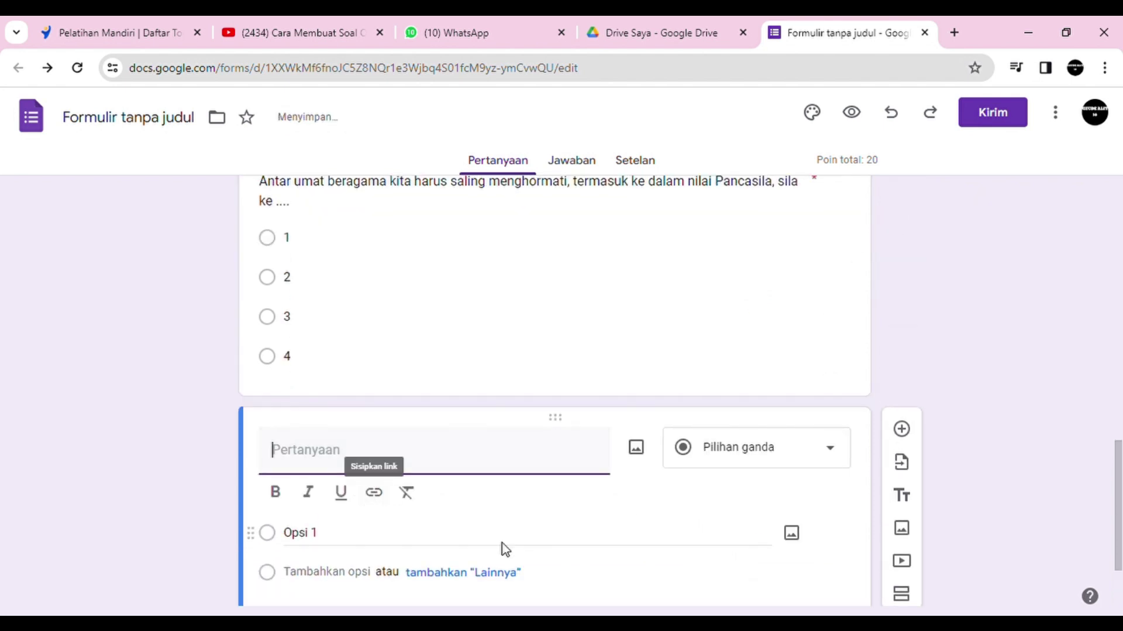
Step: Paste 'Ketika memilih ketua RT/RW dengan kesepakatan bersama…' as the new question's text
click(465, 624)
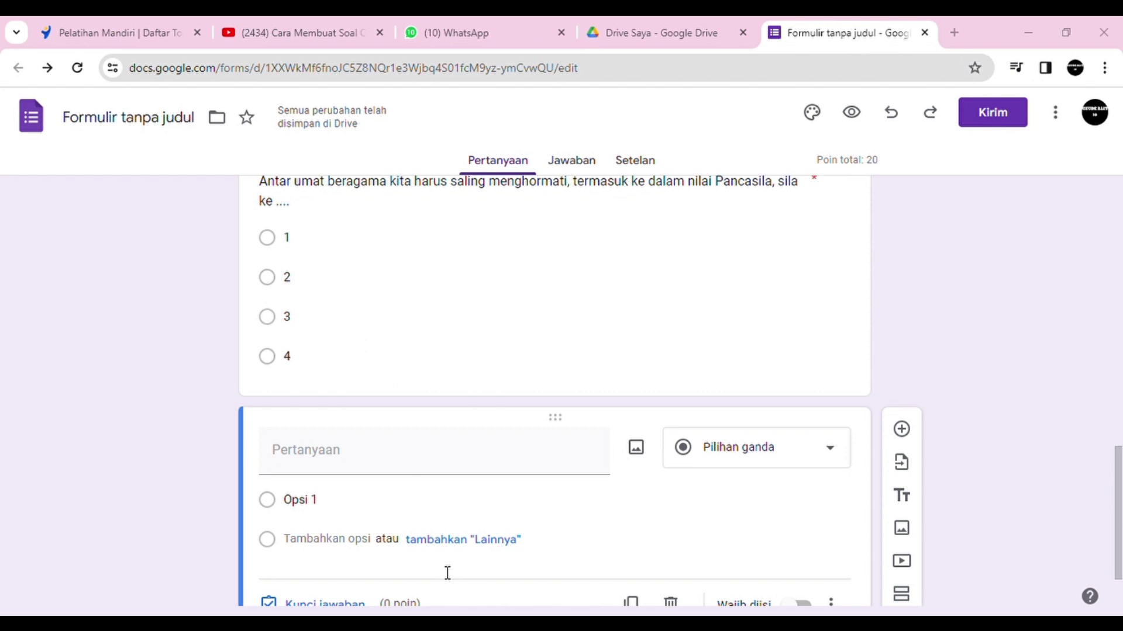
click(371, 465)
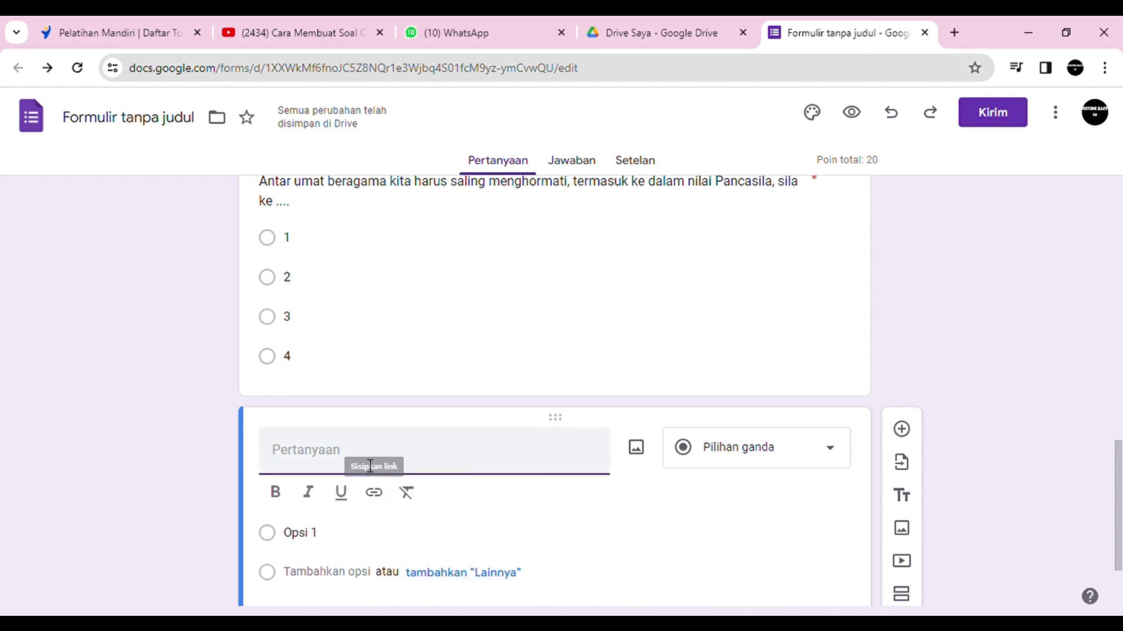
text(Ketika memilih ketua RT/RW dengan kesepakatan bersama merupakan penerapan nilai Pancasila yang berbunyi ....)
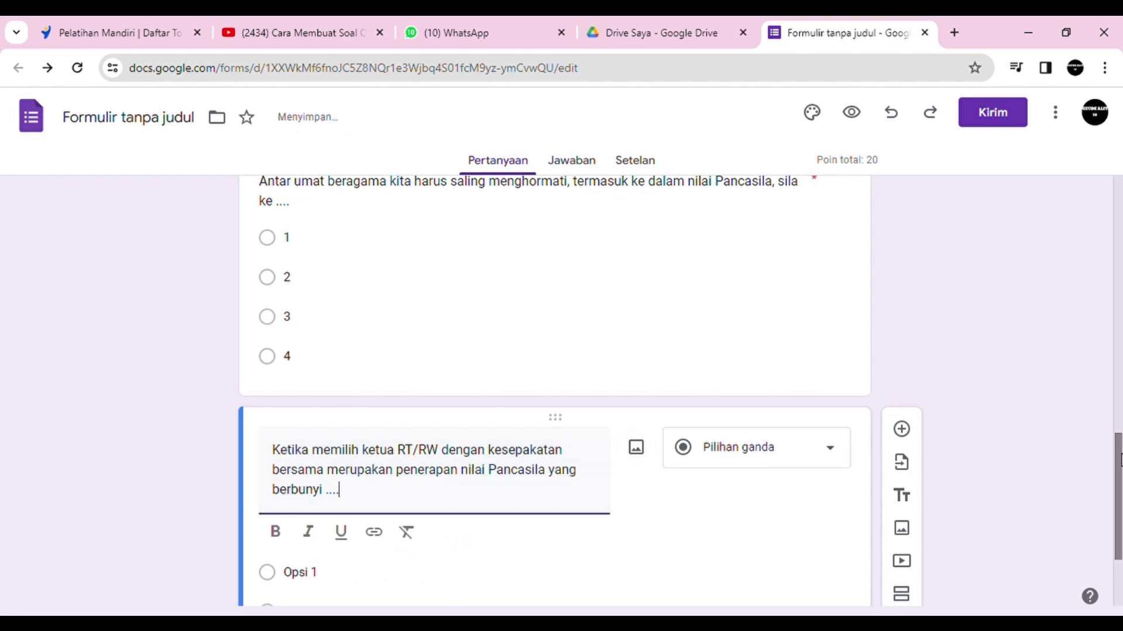
scroll(1119, 459, down, 3)
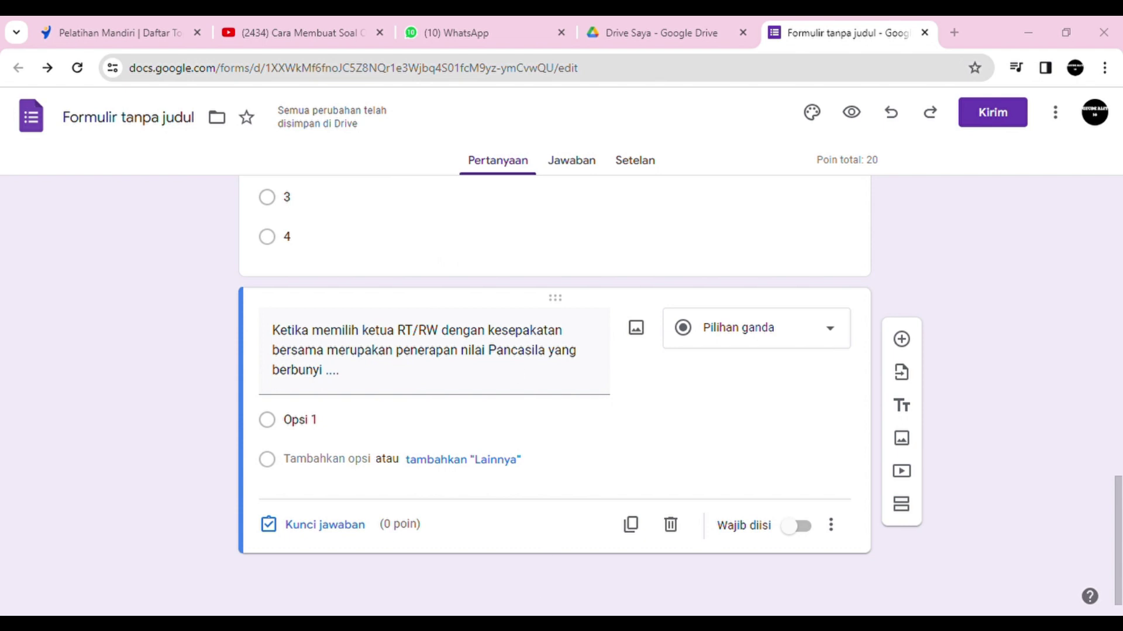
click(316, 421)
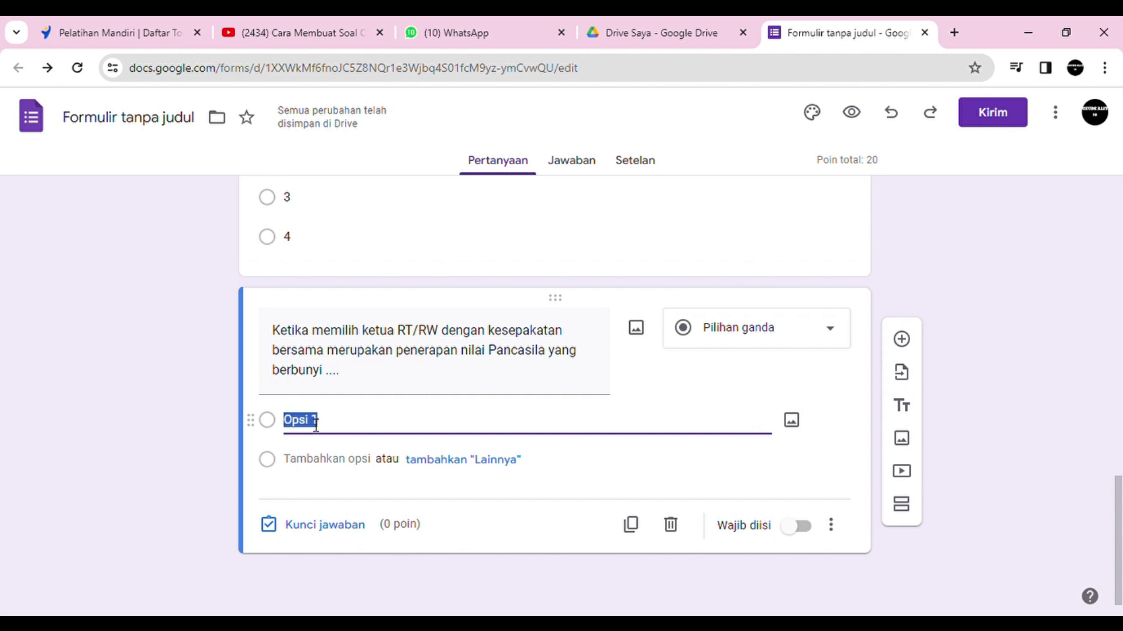
Step: Paste the four sila answer options and strip the A. and B. prefixes
key(ctrl+v)
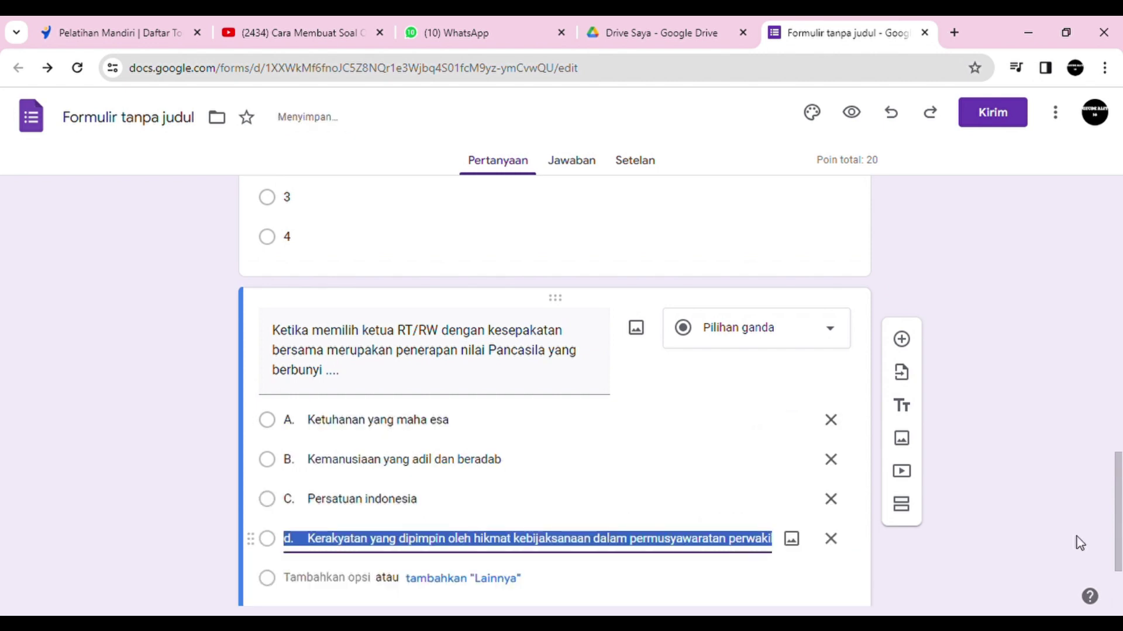
scroll(1120, 562, down, 3)
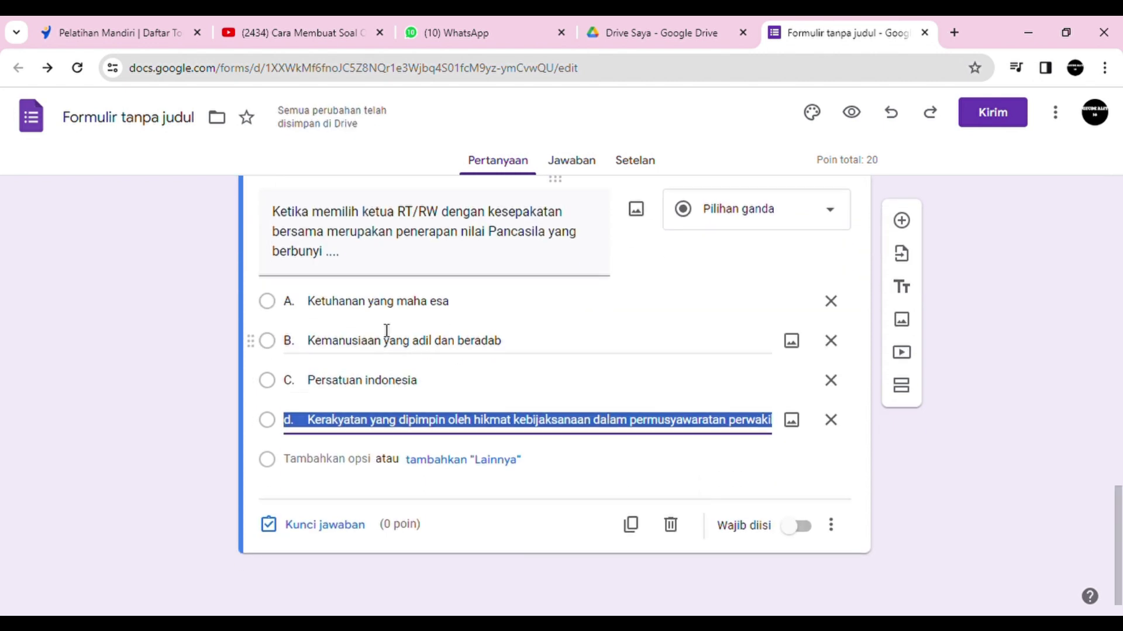
triple_click(319, 311)
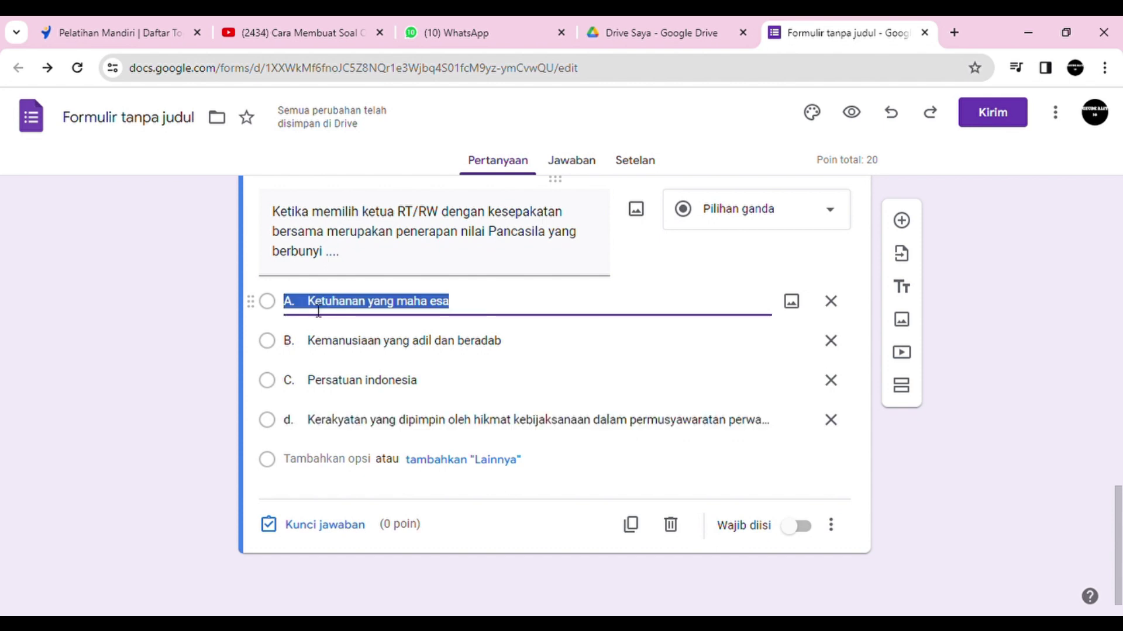
click(319, 311)
key(BackSpace)
key(BackSpace)
key(BackSpace)
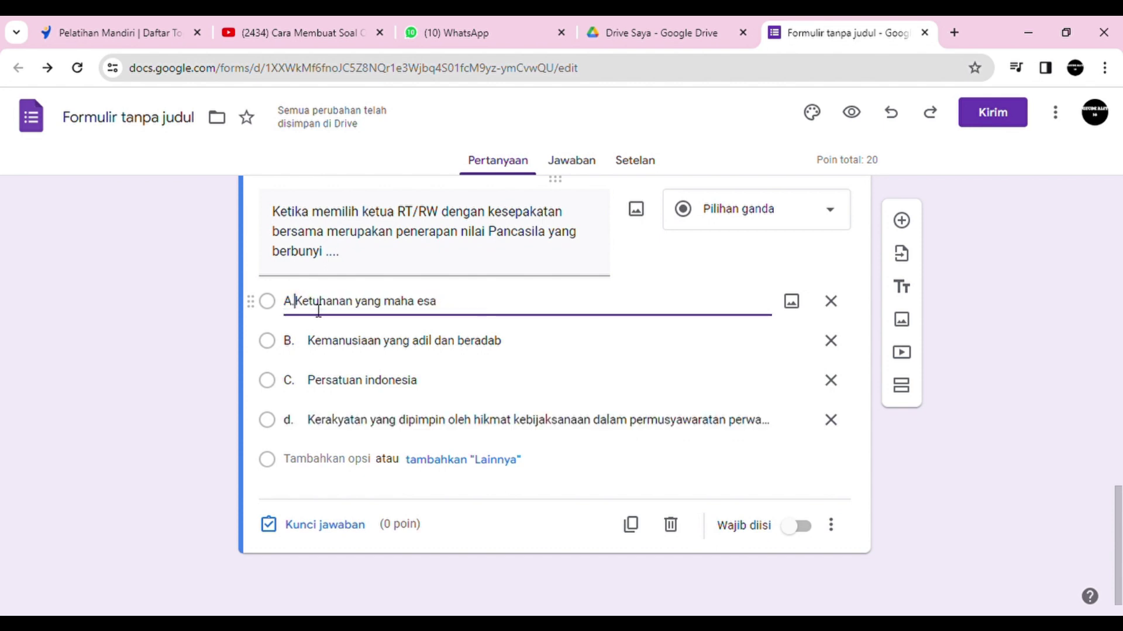
click(308, 336)
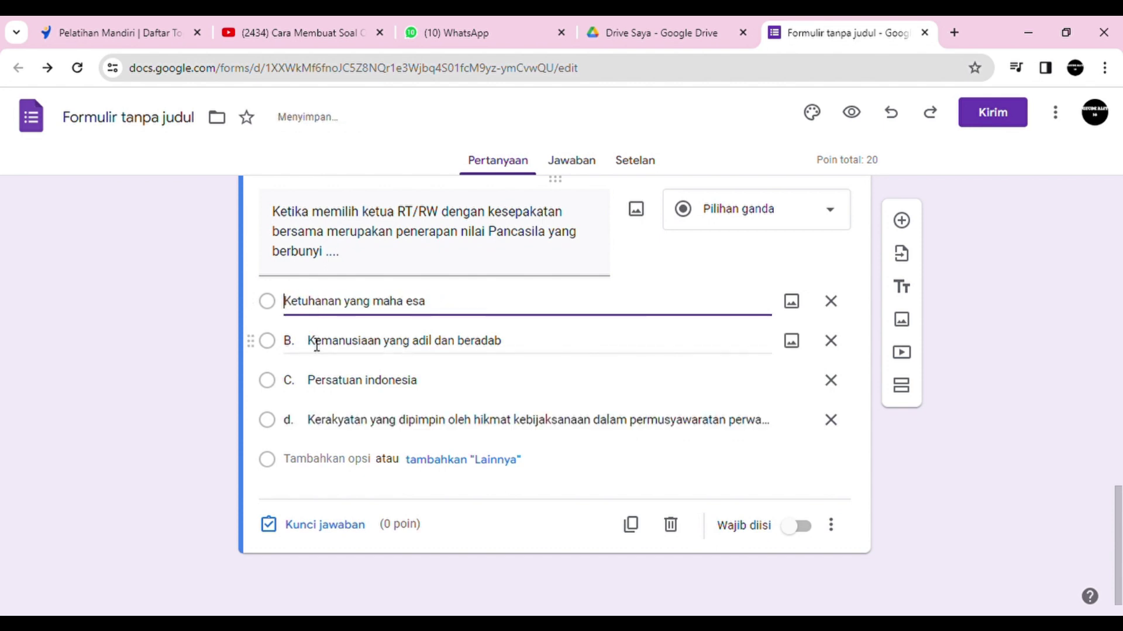
triple_click(313, 342)
click(317, 345)
key(BackSpace)
key(BackSpace)
key(BackSpace)
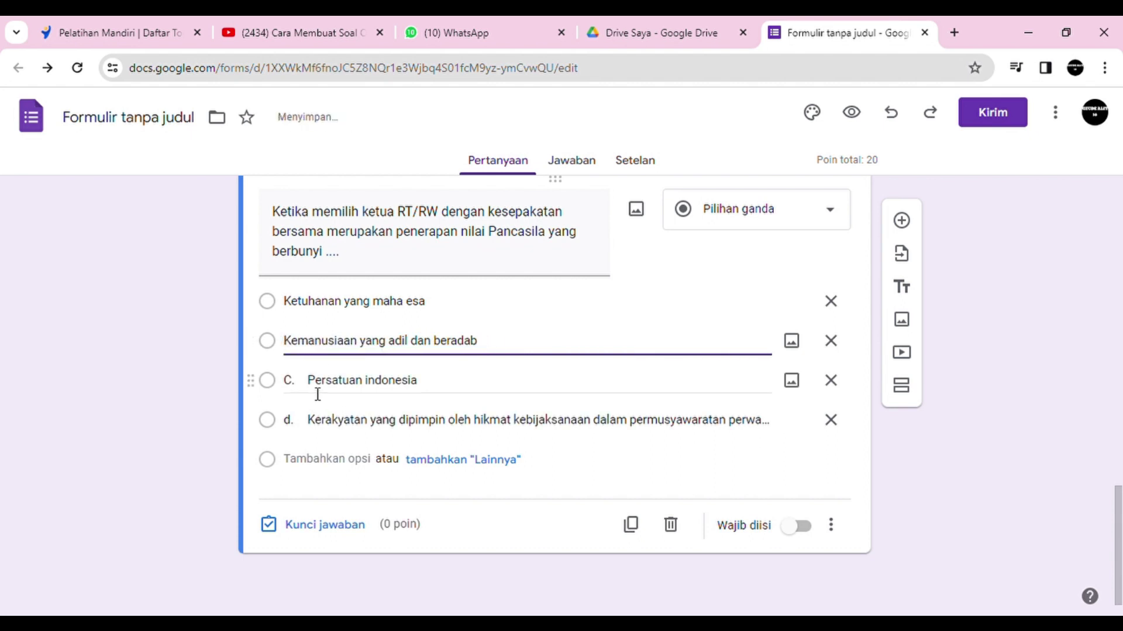
Step: Strip the C. and d. prefixes from the last two options and make the question required
triple_click(317, 393)
click(317, 392)
key(BackSpace)
key(BackSpace)
key(BackSpace)
click(319, 422)
triple_click(319, 422)
click(318, 422)
key(BackSpace)
key(BackSpace)
key(BackSpace)
key(BackSpace)
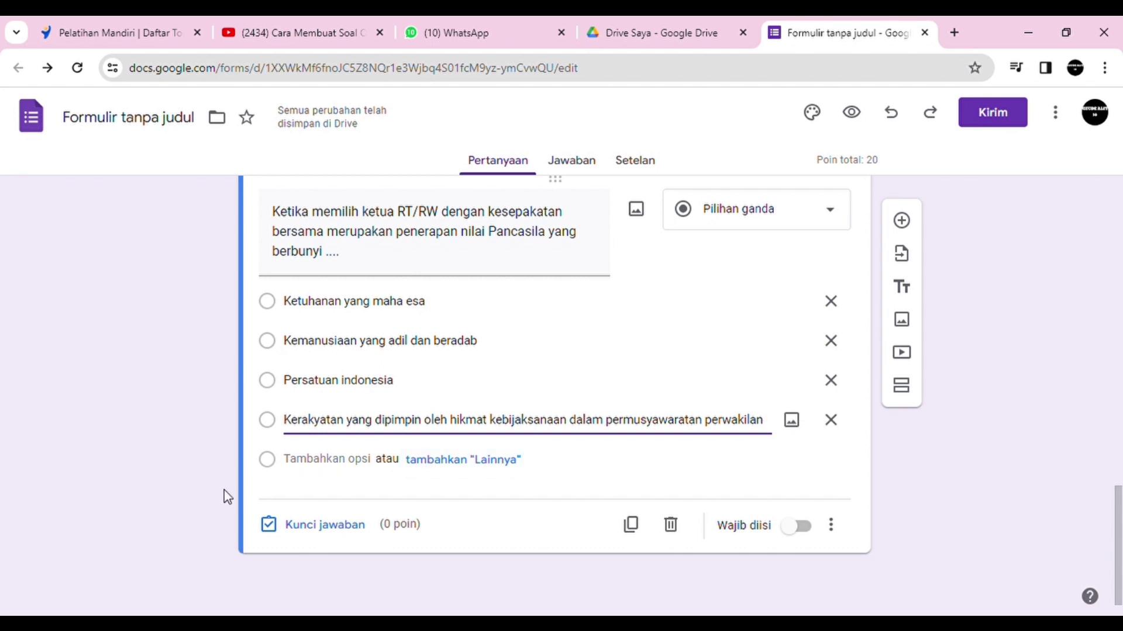
click(794, 528)
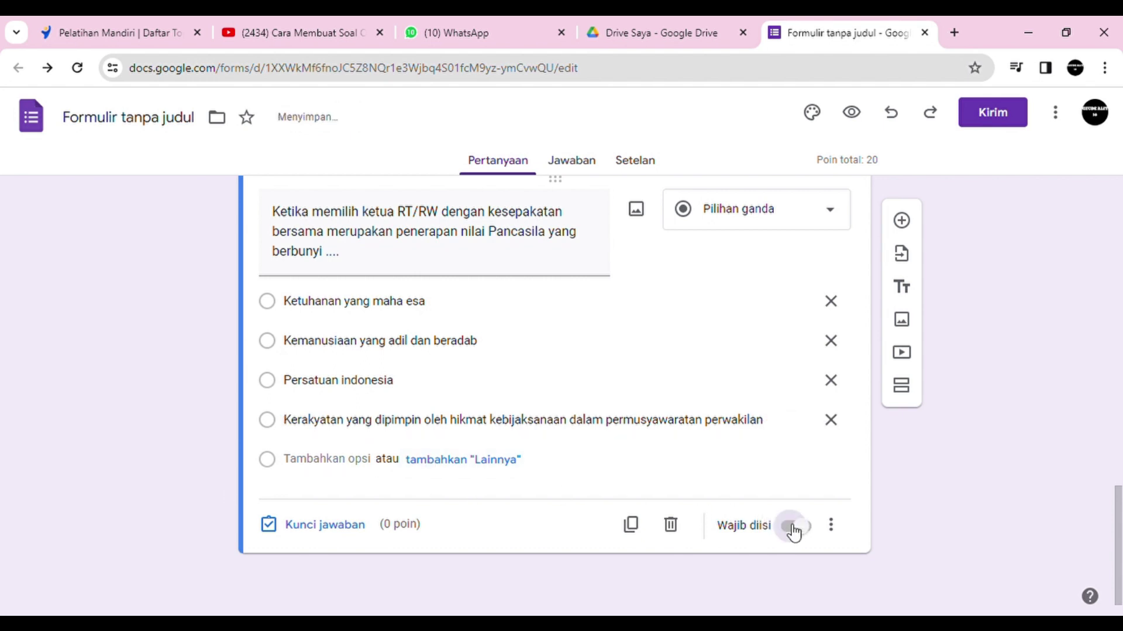
Step: In the answer key, mark the Kerakyatan option correct and give it 20 points
click(317, 526)
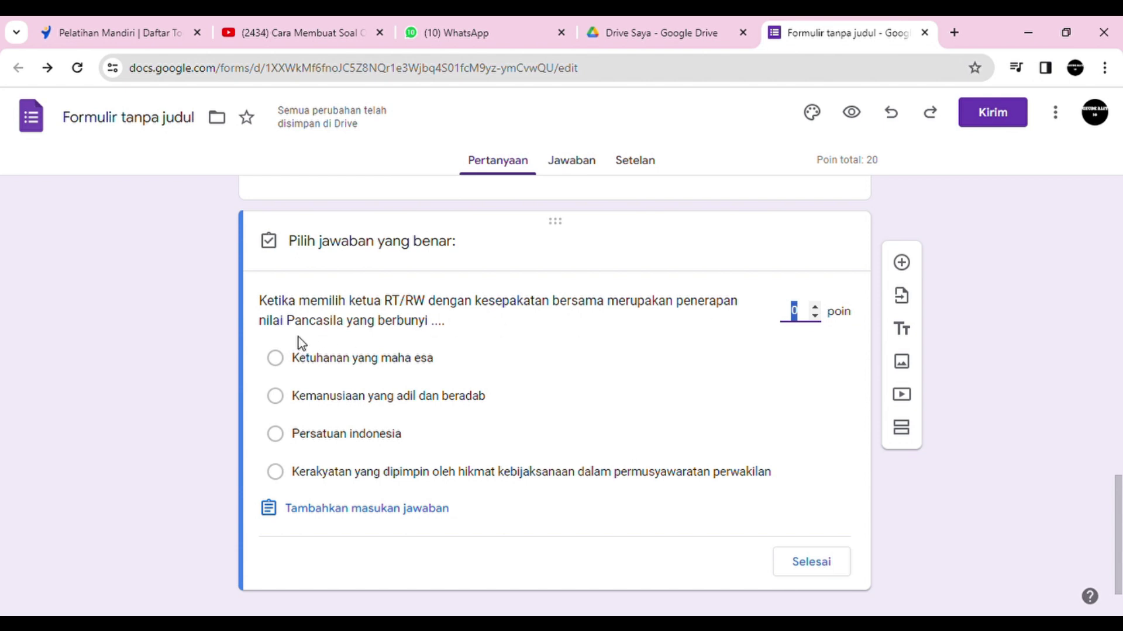
click(289, 478)
click(288, 478)
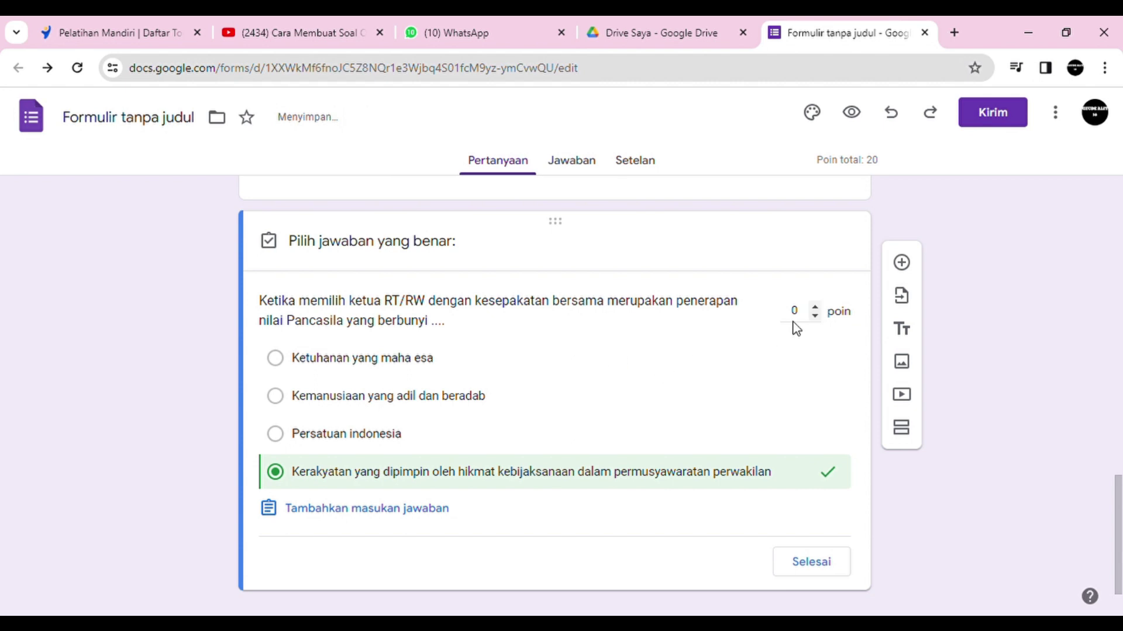
click(812, 324)
key(BackSpace)
text(2)
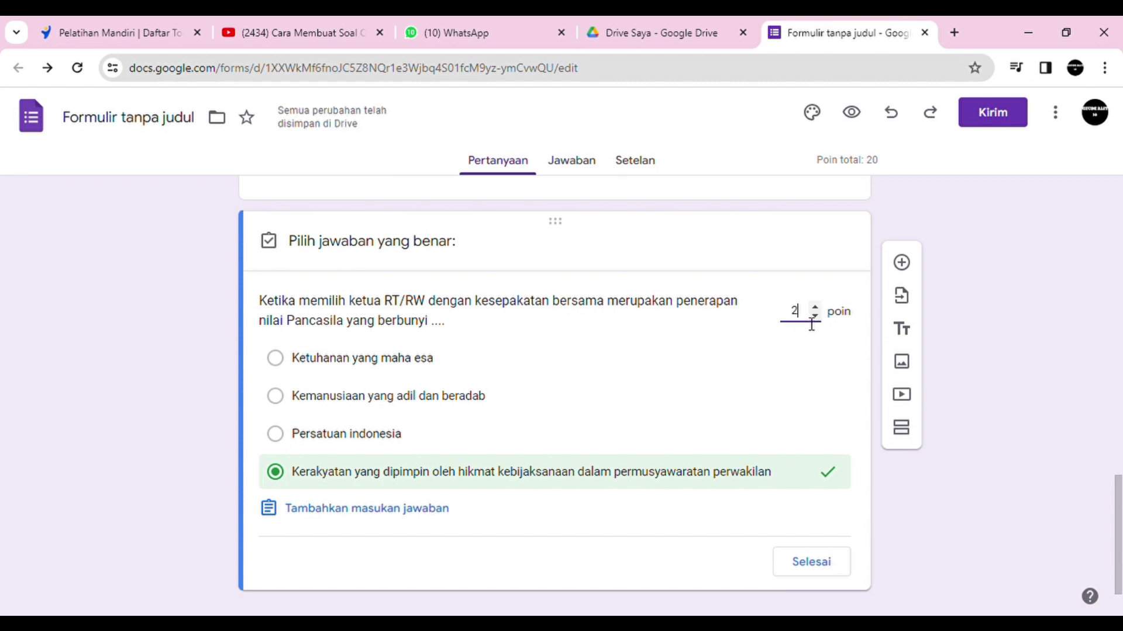
text(0)
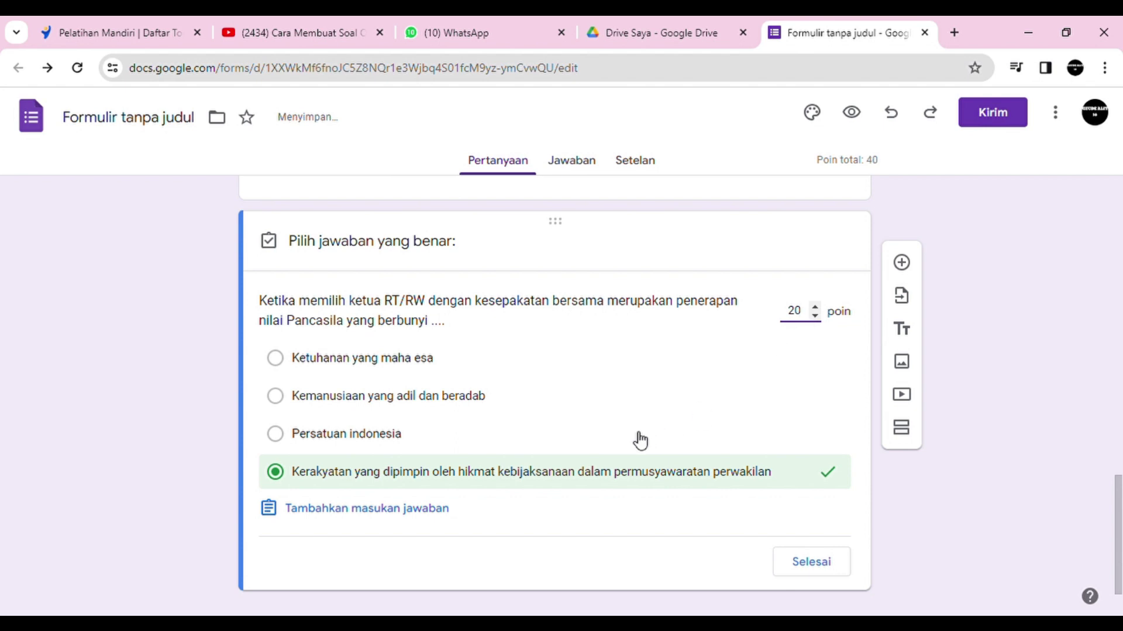
click(804, 562)
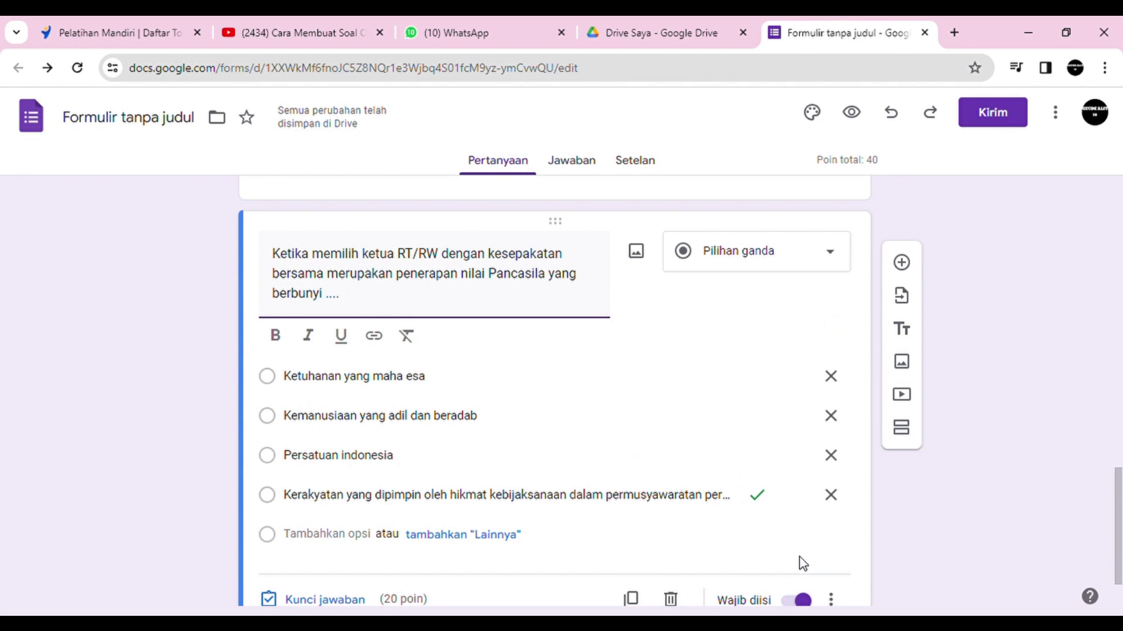
drag(1116, 503, 1111, 458)
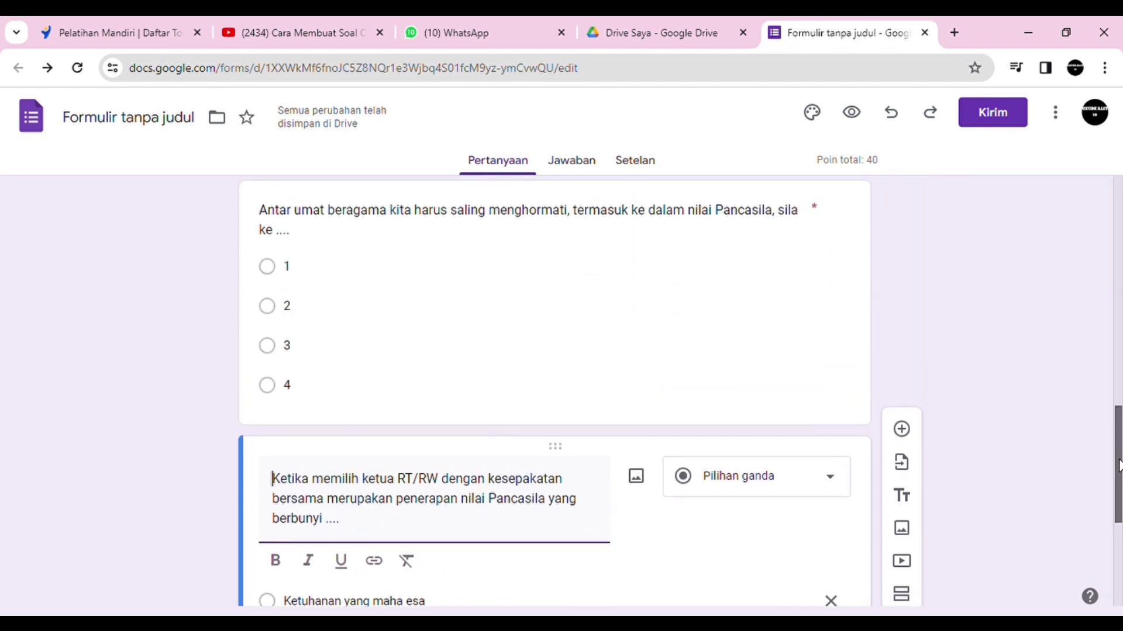
drag(1118, 442, 1117, 524)
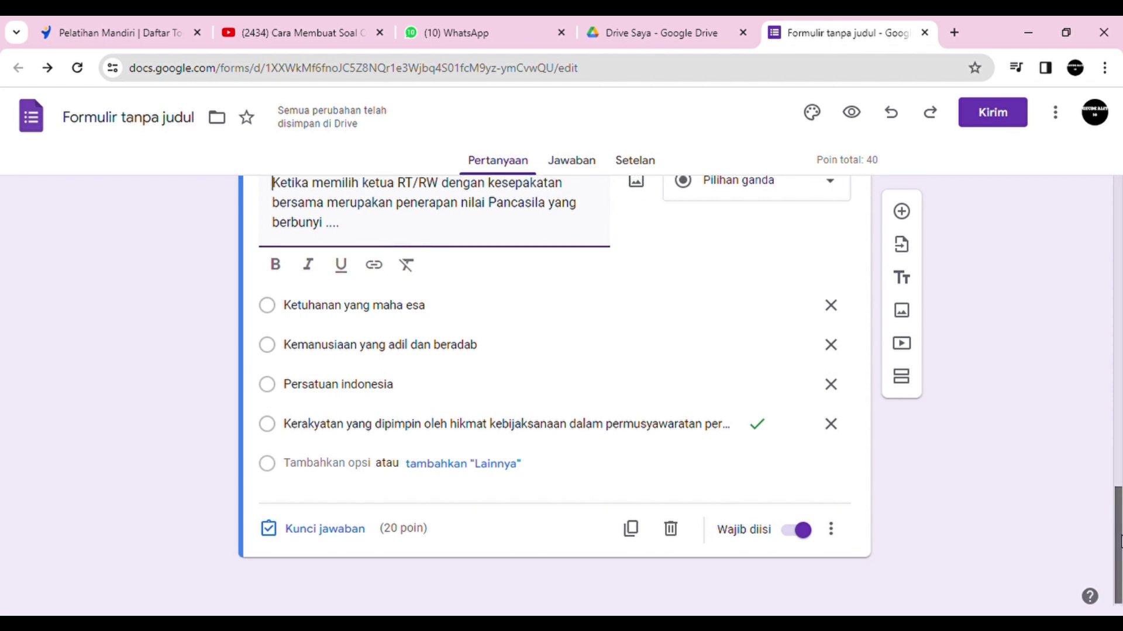
scroll(1117, 541, up, 1)
scroll(1115, 571, down, 1)
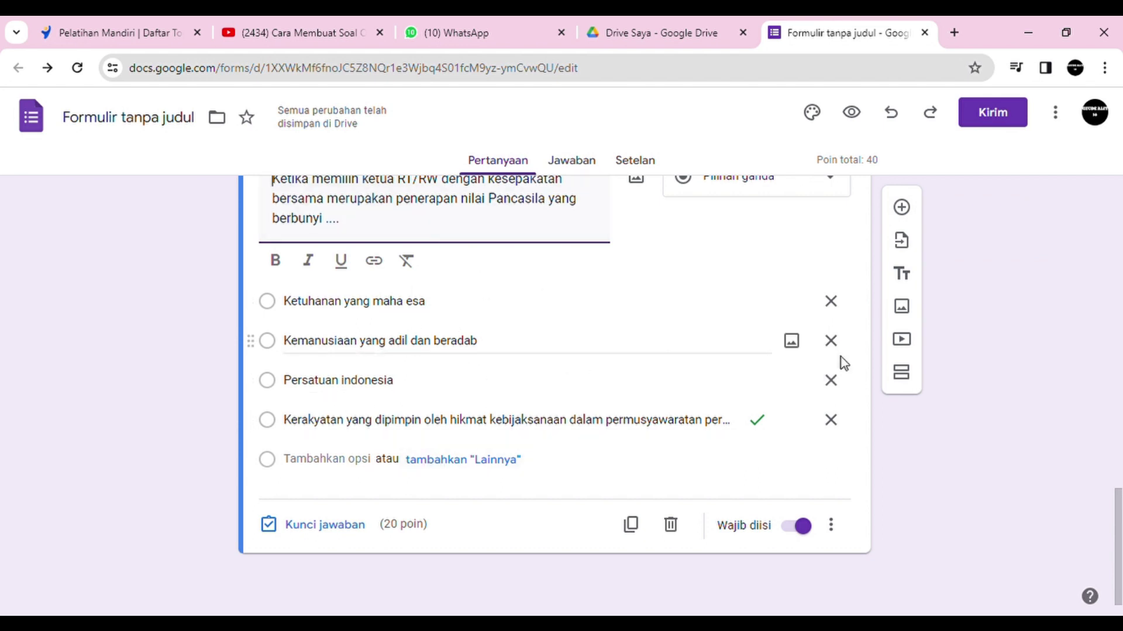
drag(1117, 515, 1110, 220)
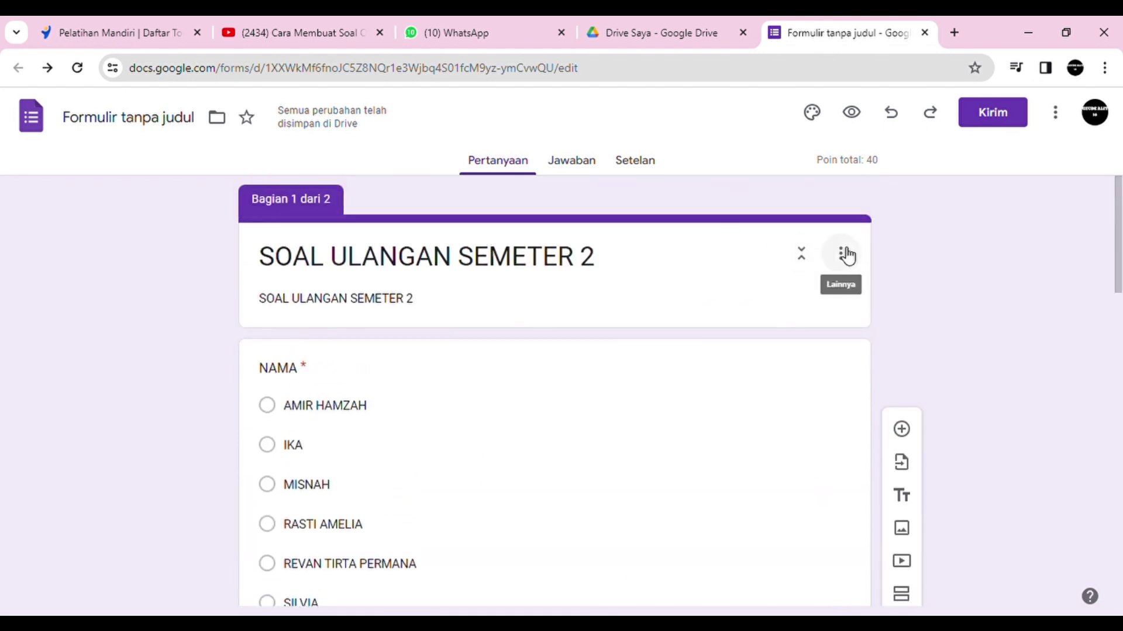
click(983, 128)
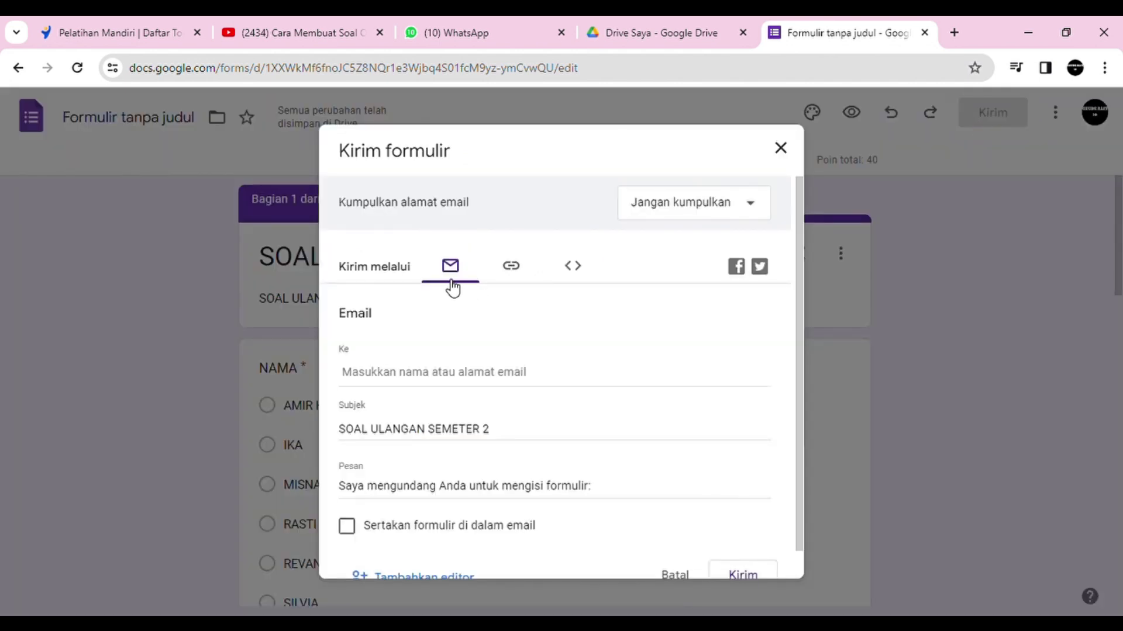
Step: Show the form's link, tick Persingkat URL, and copy the shortened forms.gle link
click(513, 274)
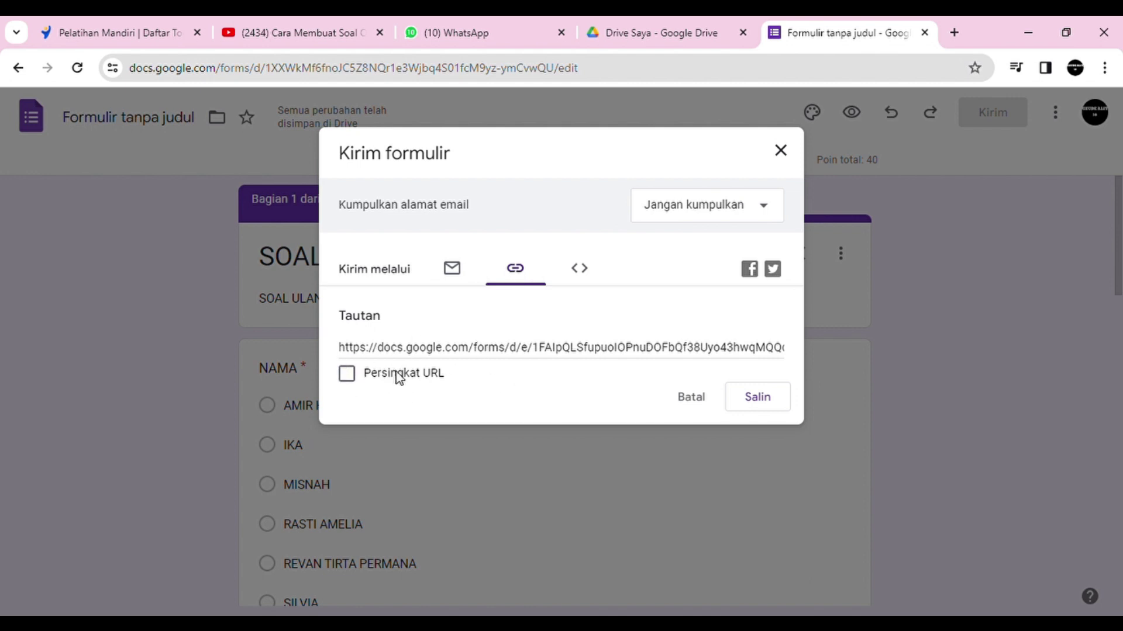
click(347, 375)
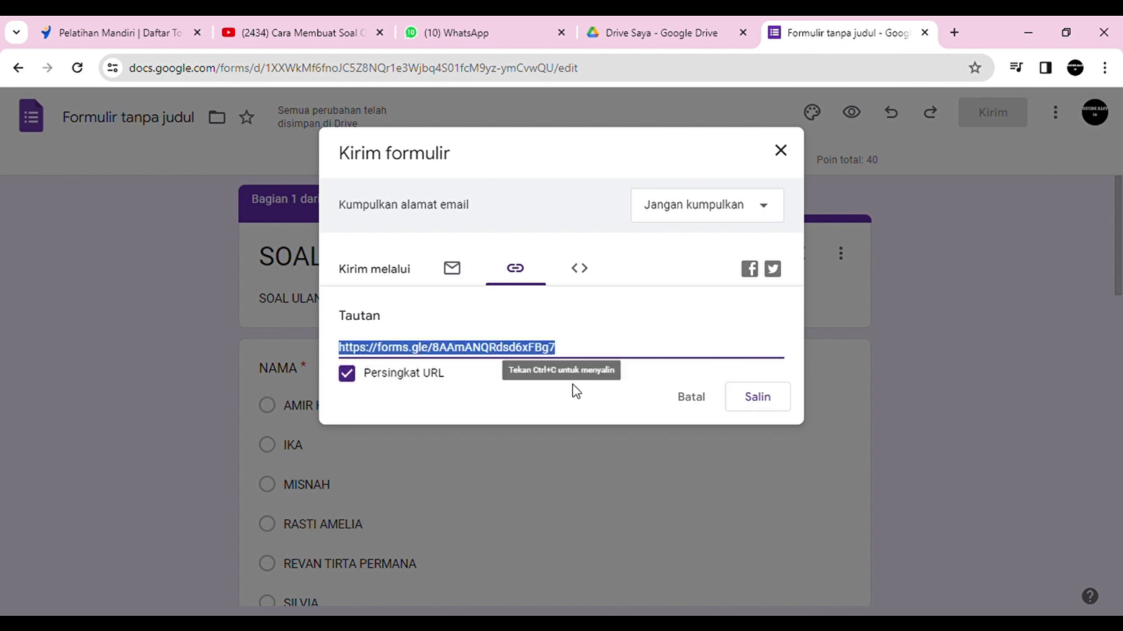
click(758, 400)
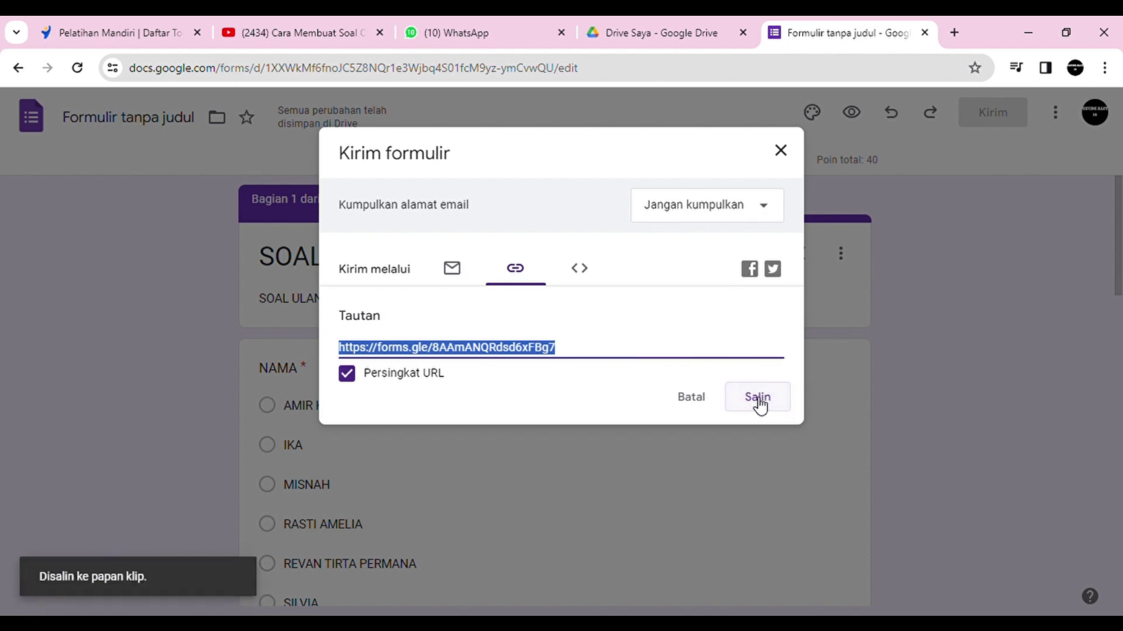